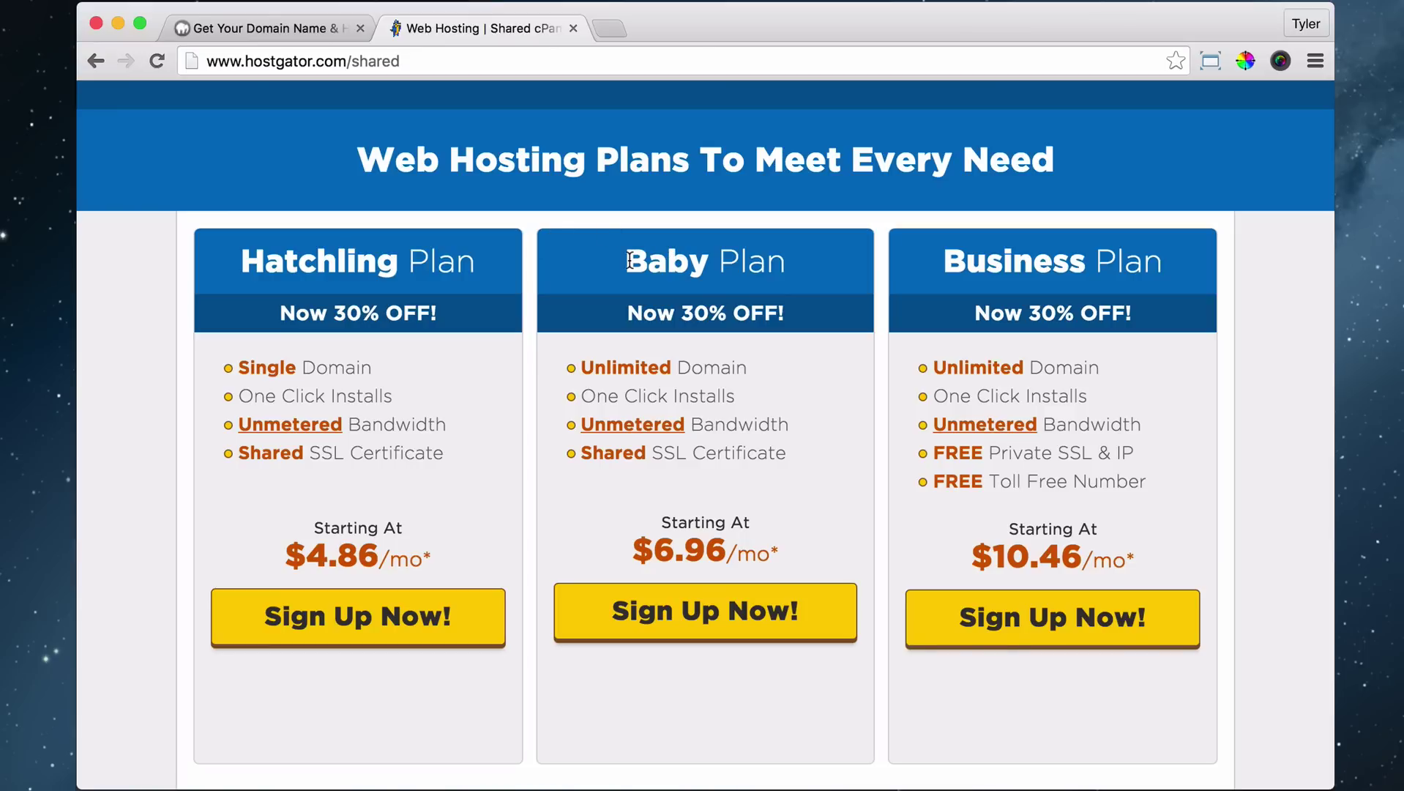
Highlight the Baby Plan title on the shared hosting plans page.
drag(626, 260, 763, 261)
Highlight the Baby plan's Unlimited Domain feature while explaining it.
click(758, 262)
scroll(757, 262, down, 1)
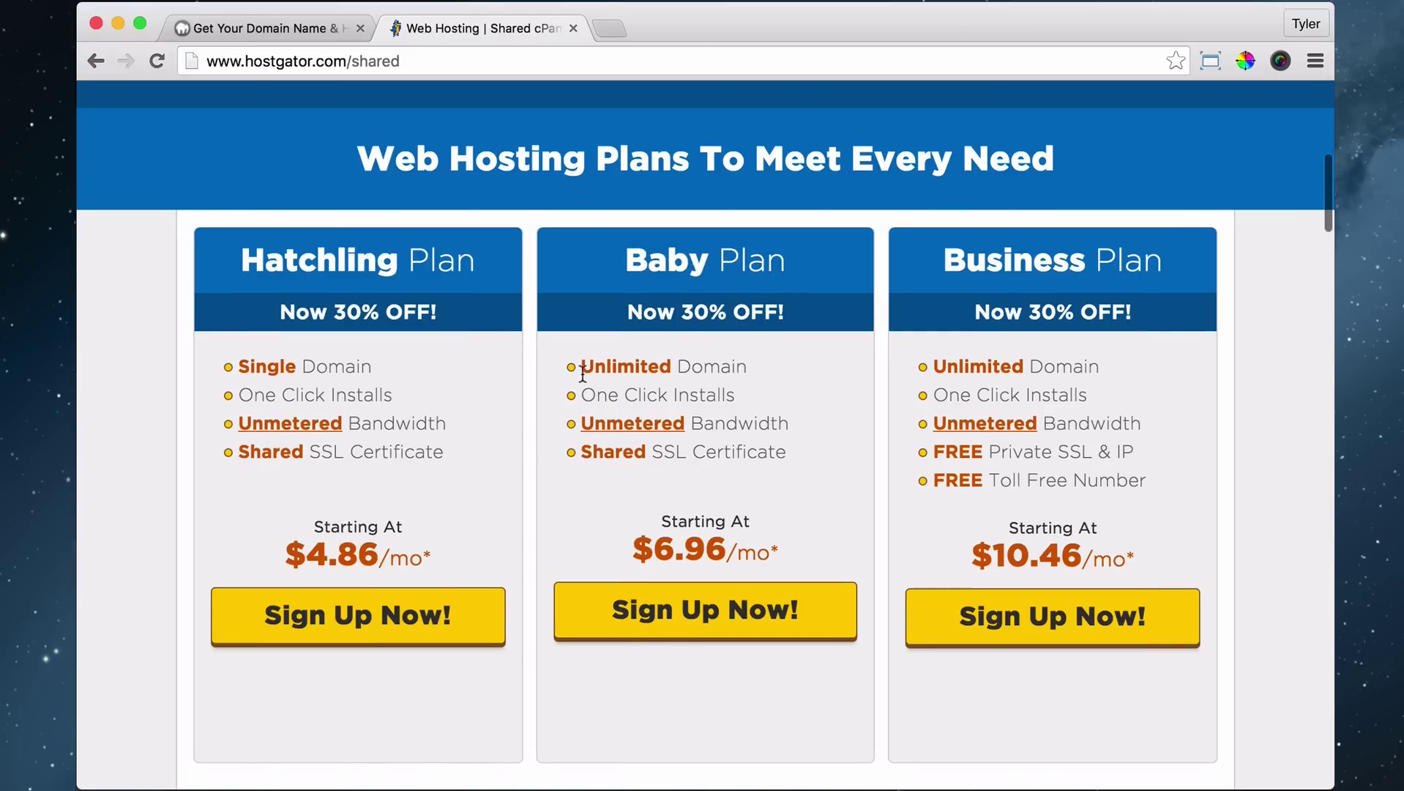
drag(581, 365, 749, 366)
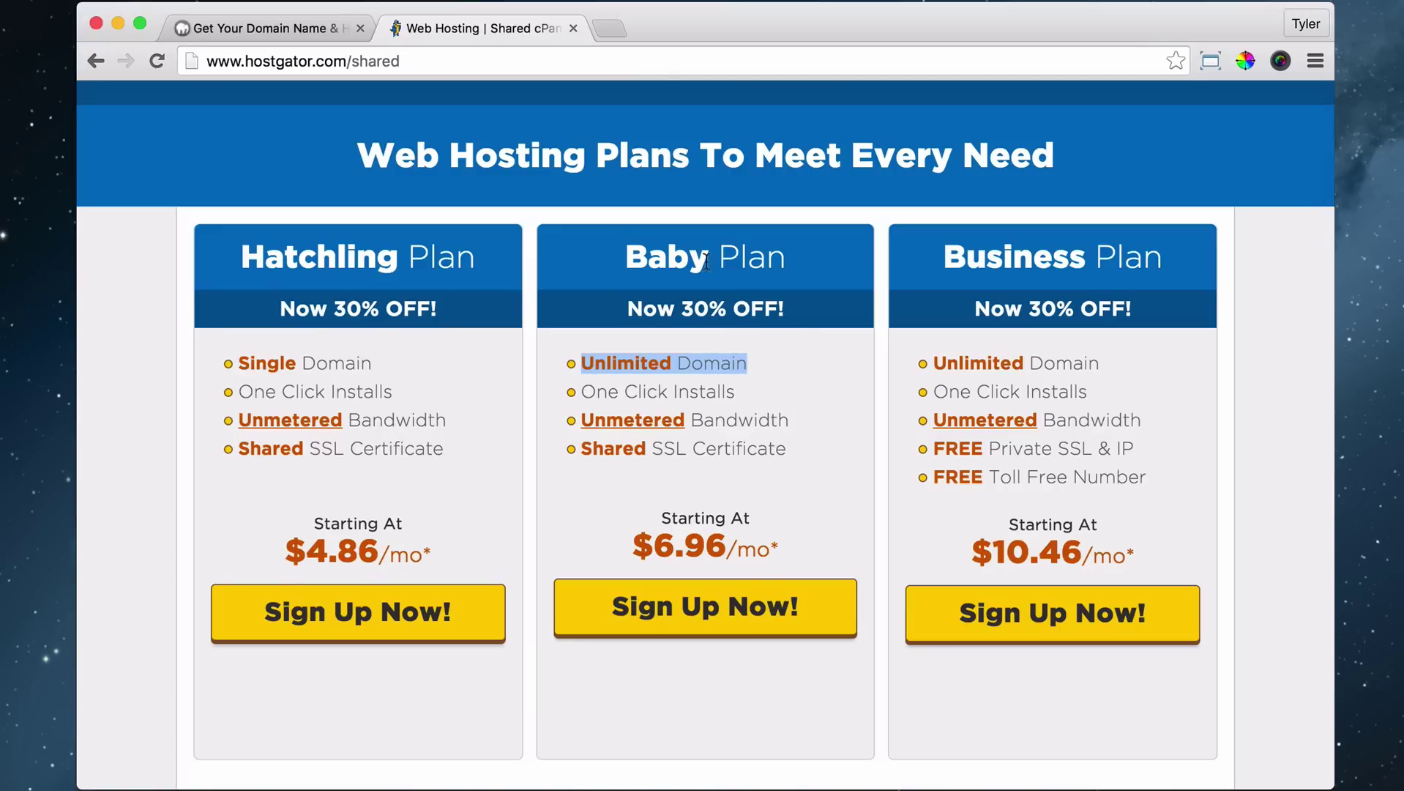
click(709, 361)
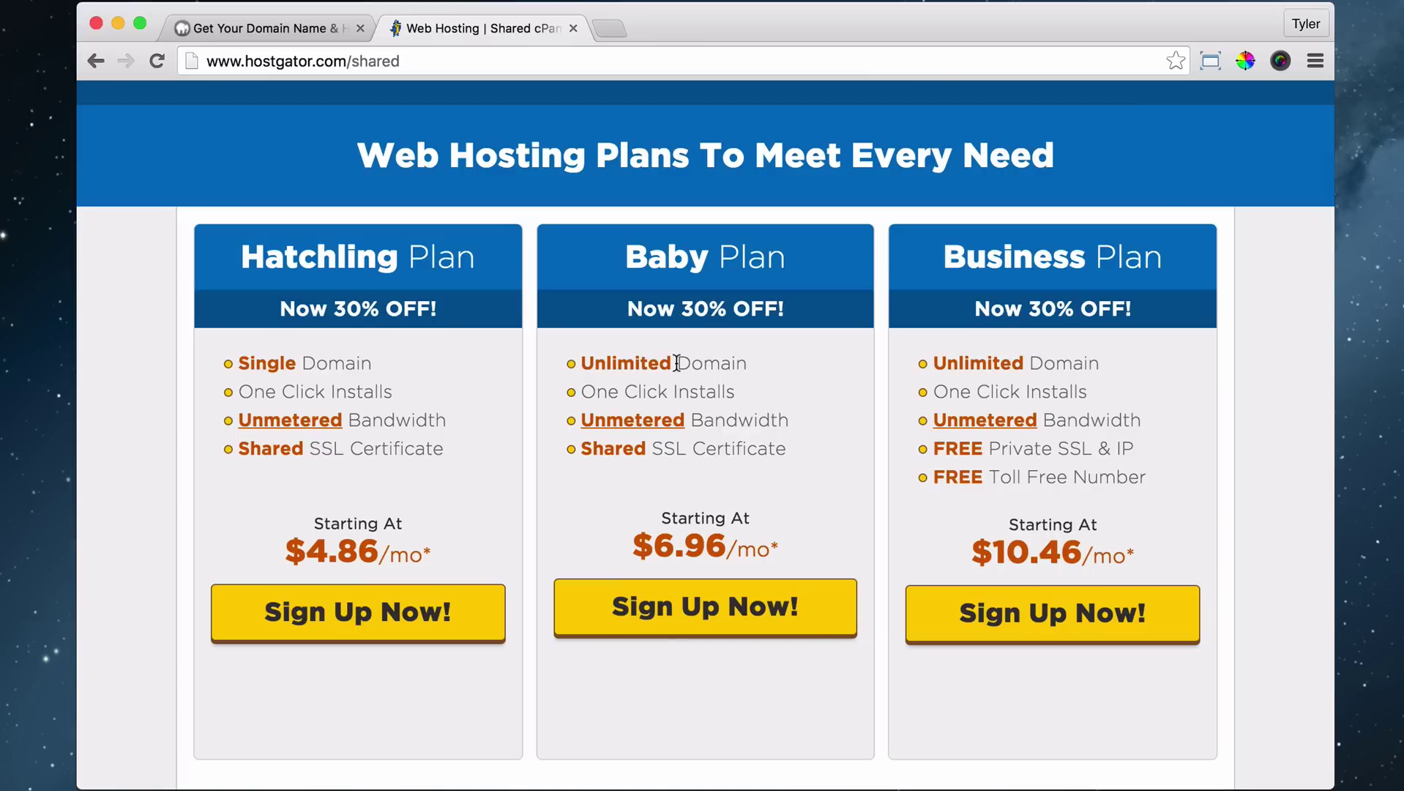
scroll(674, 361, up, 1)
drag(674, 363, 755, 362)
scroll(753, 361, down, 1)
click(710, 358)
scroll(713, 357, down, 1)
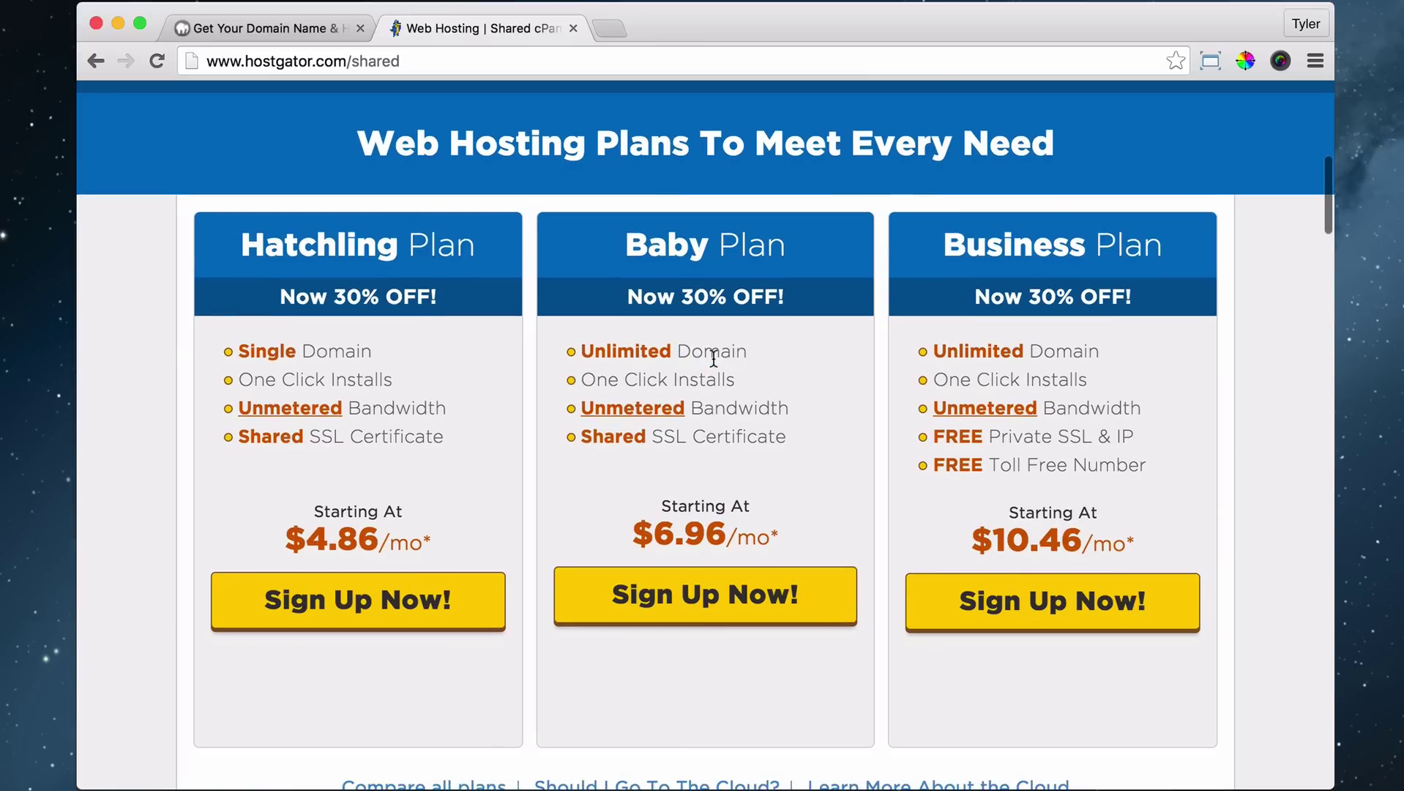
double_click(712, 355)
scroll(713, 355, down, 1)
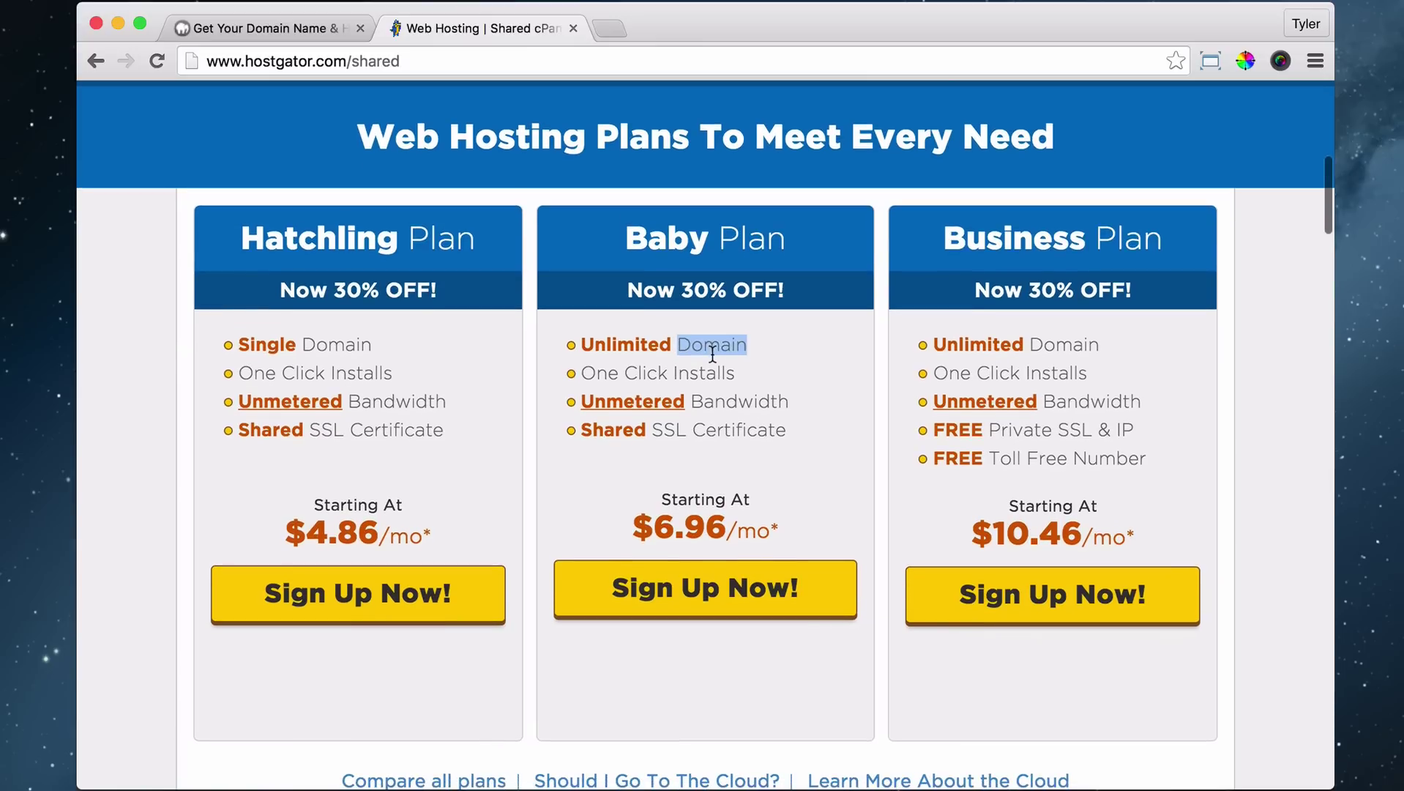
click(713, 354)
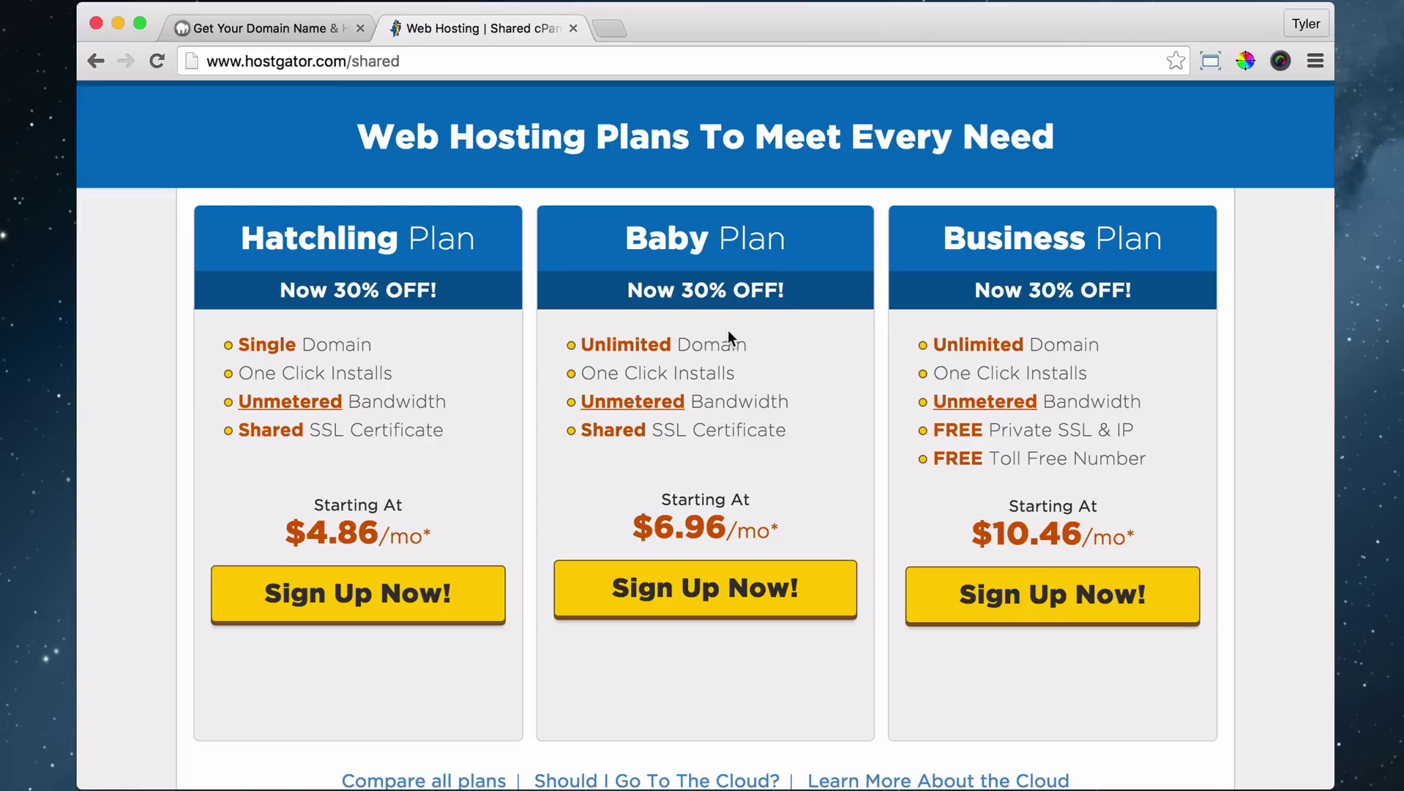
Highlight the Baby Plan heading to compare it with Hatchling.
triple_click(659, 238)
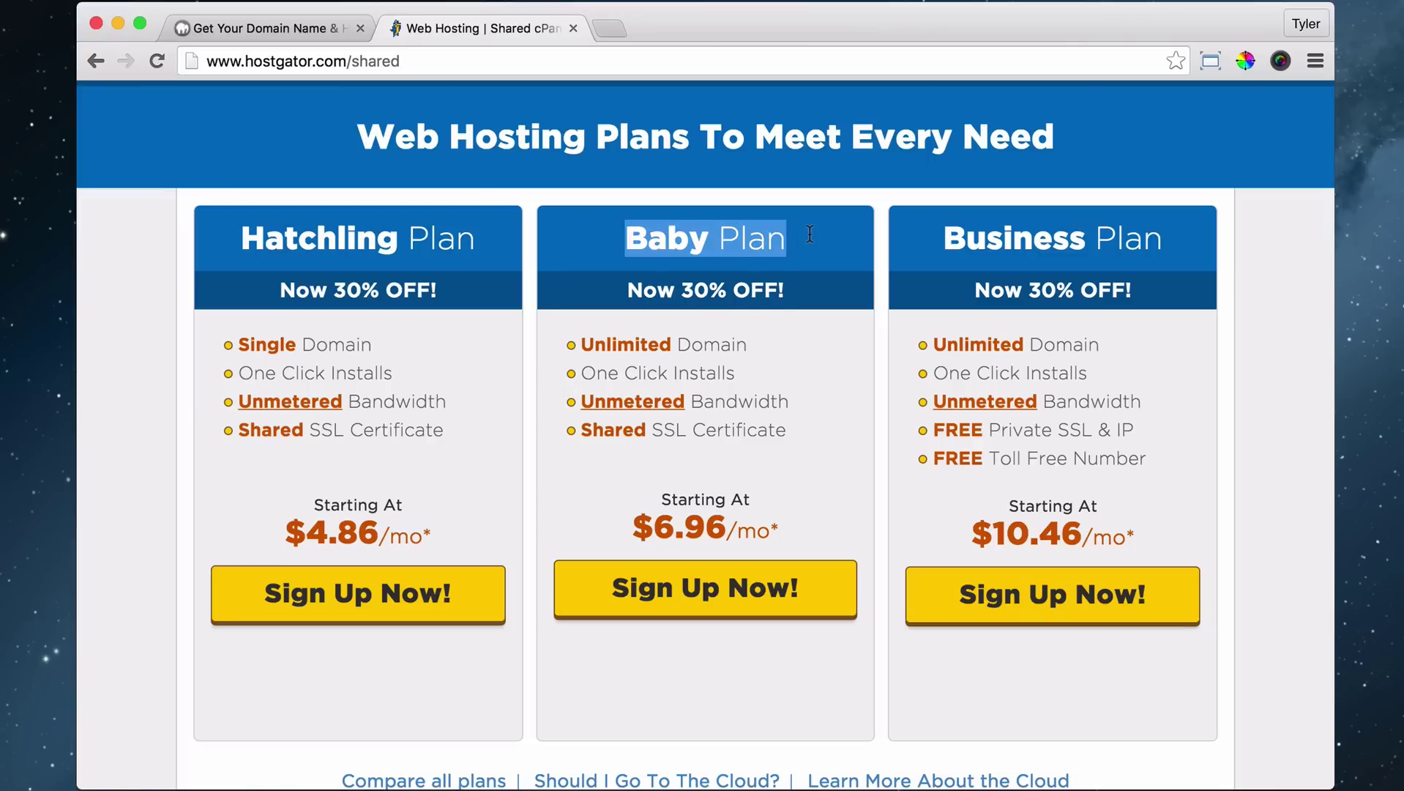
click(752, 237)
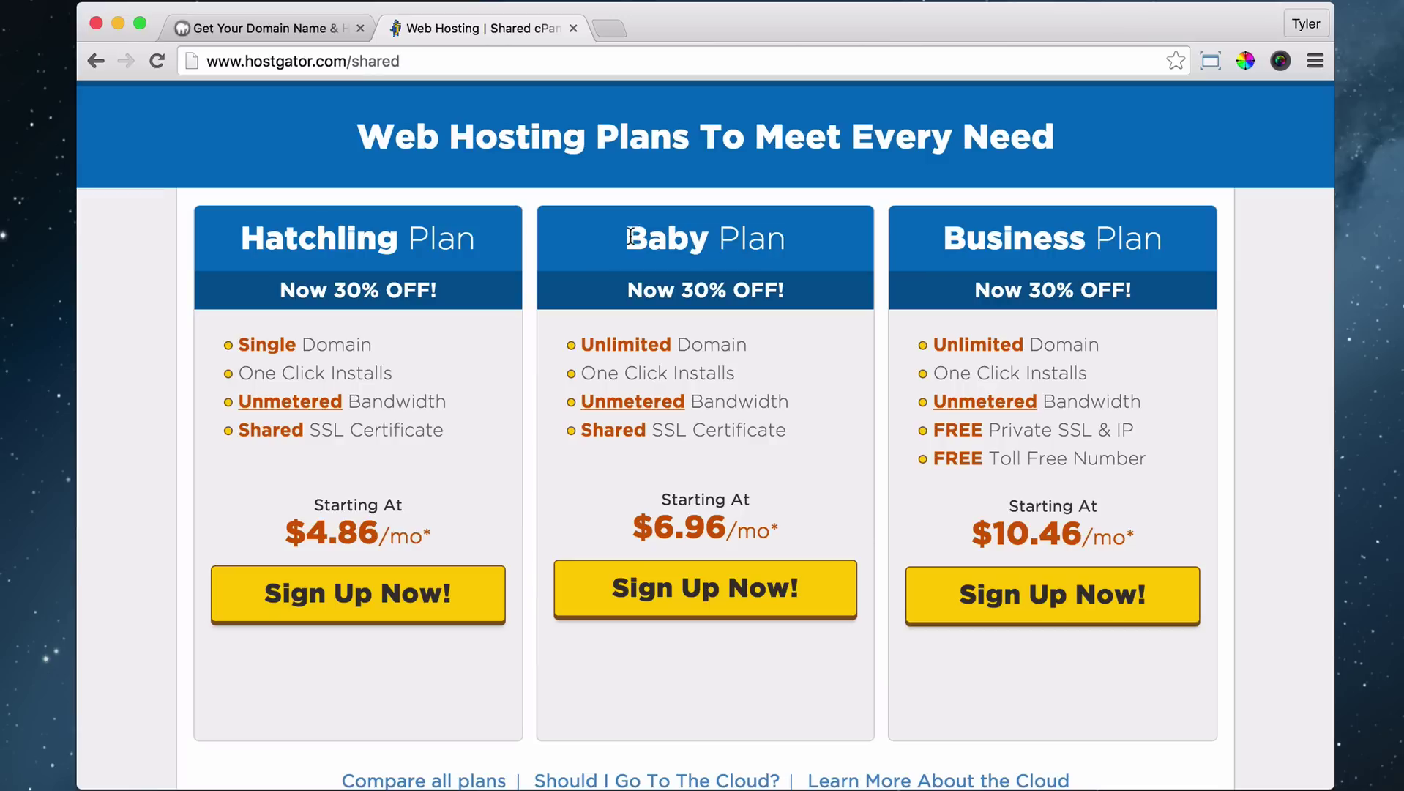
drag(597, 249, 785, 240)
click(762, 239)
Point out Hatchling's Single Domain feature and sign up for the Hatchling plan.
drag(241, 344, 378, 346)
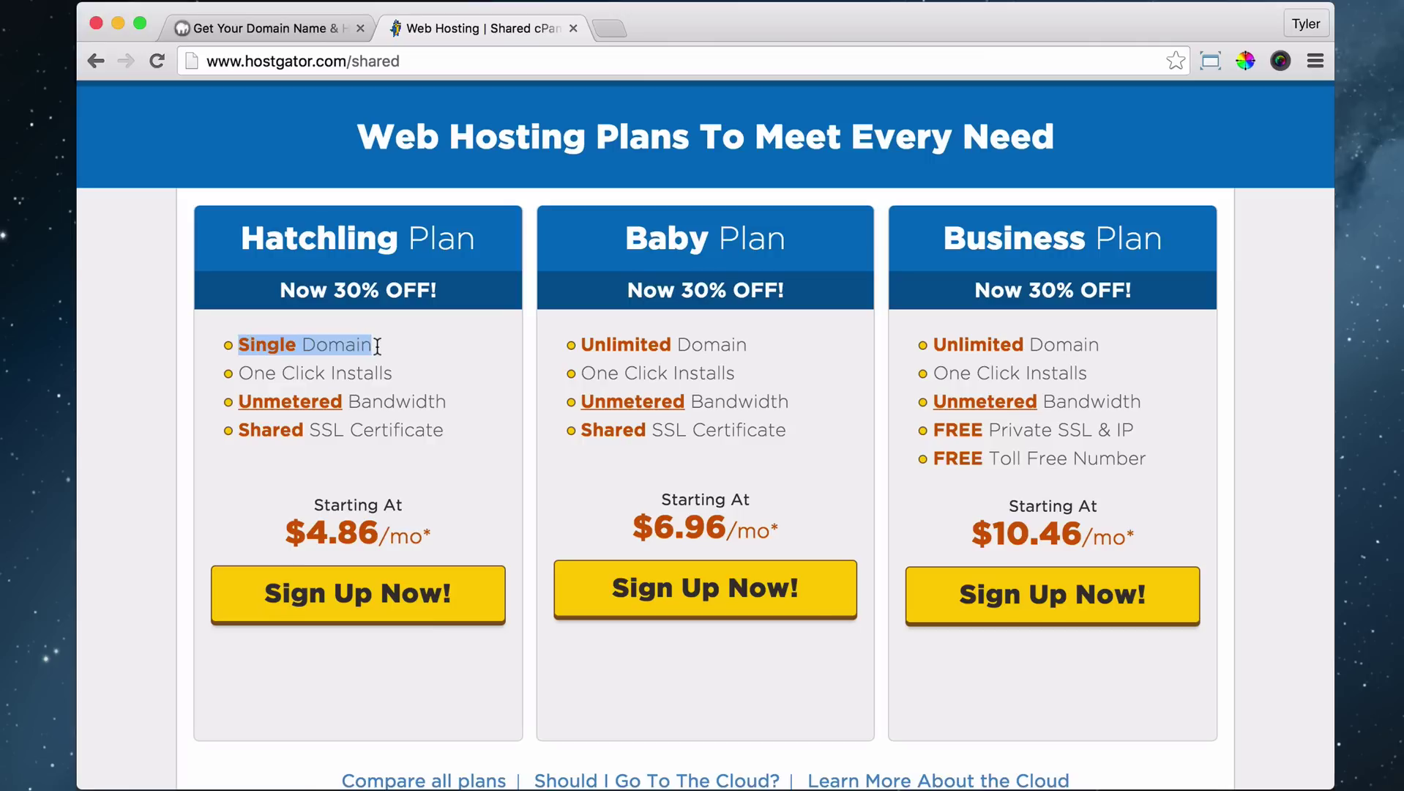
click(342, 345)
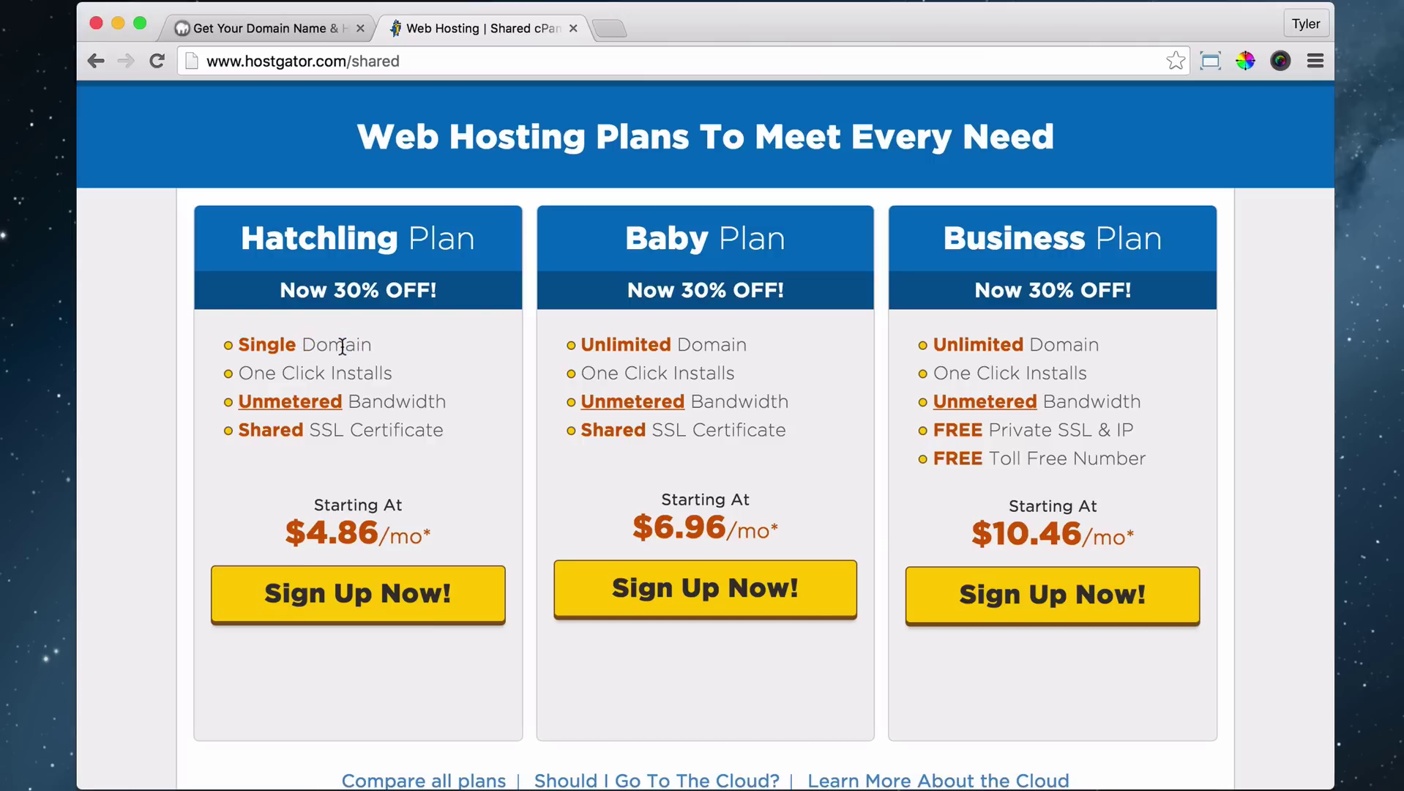
drag(241, 238, 455, 248)
scroll(455, 248, down, 1)
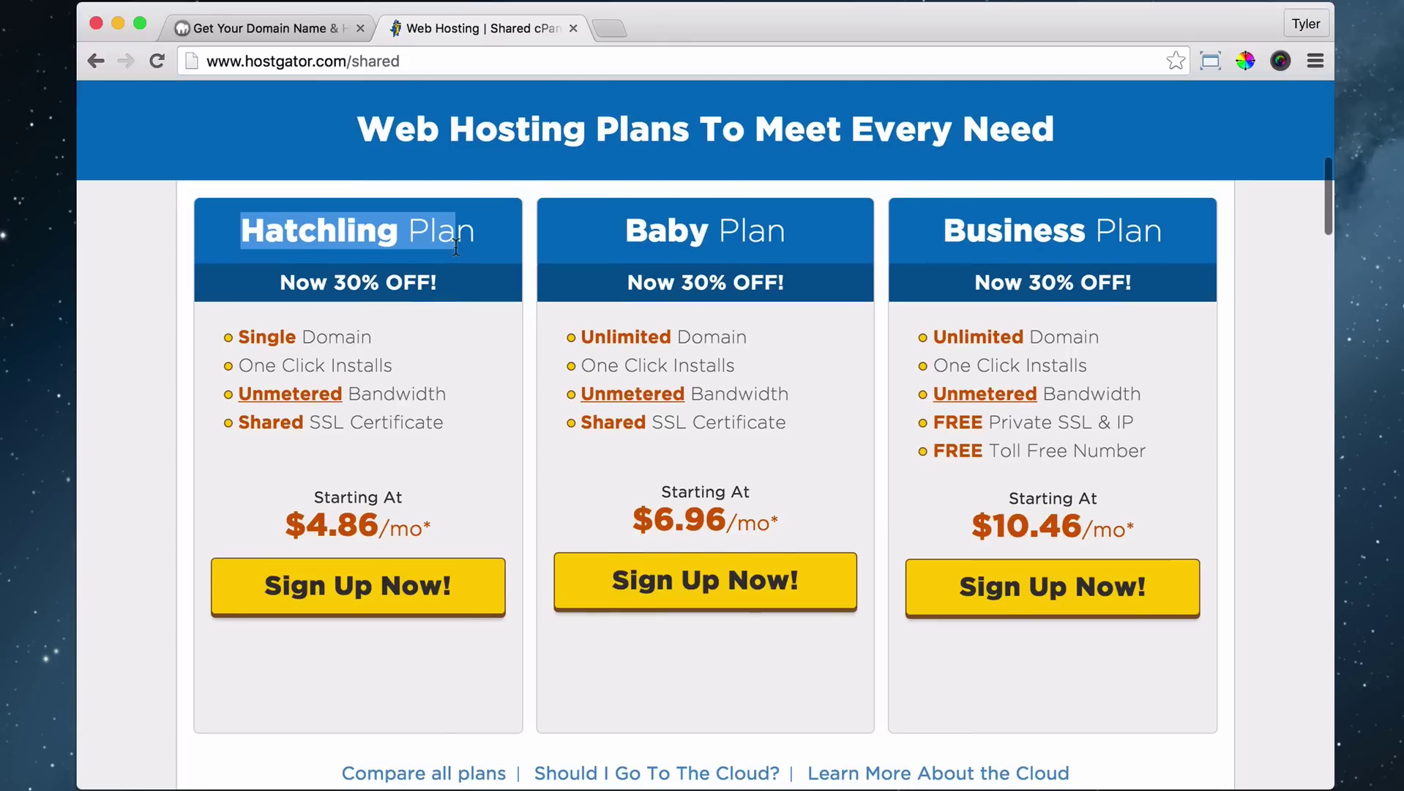
click(456, 247)
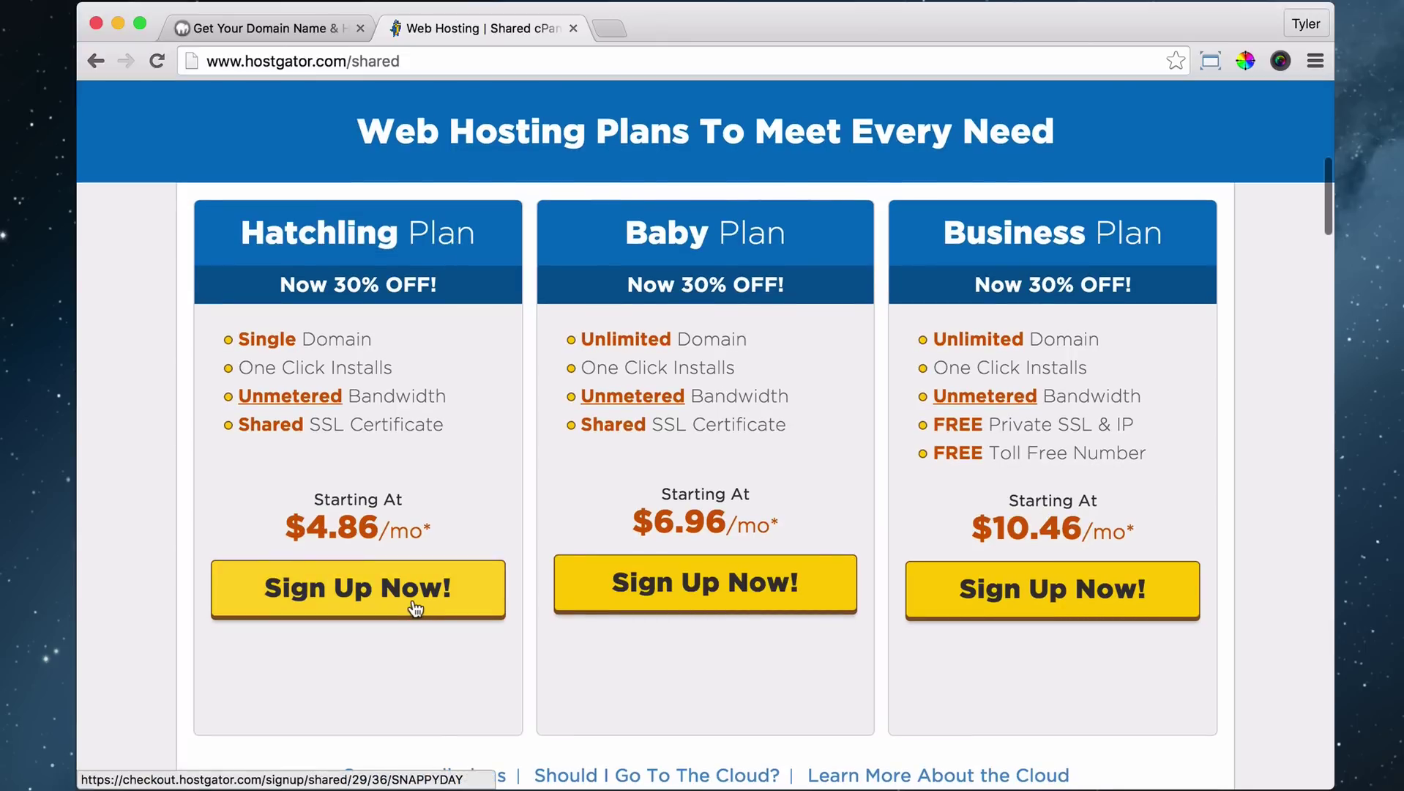
click(371, 597)
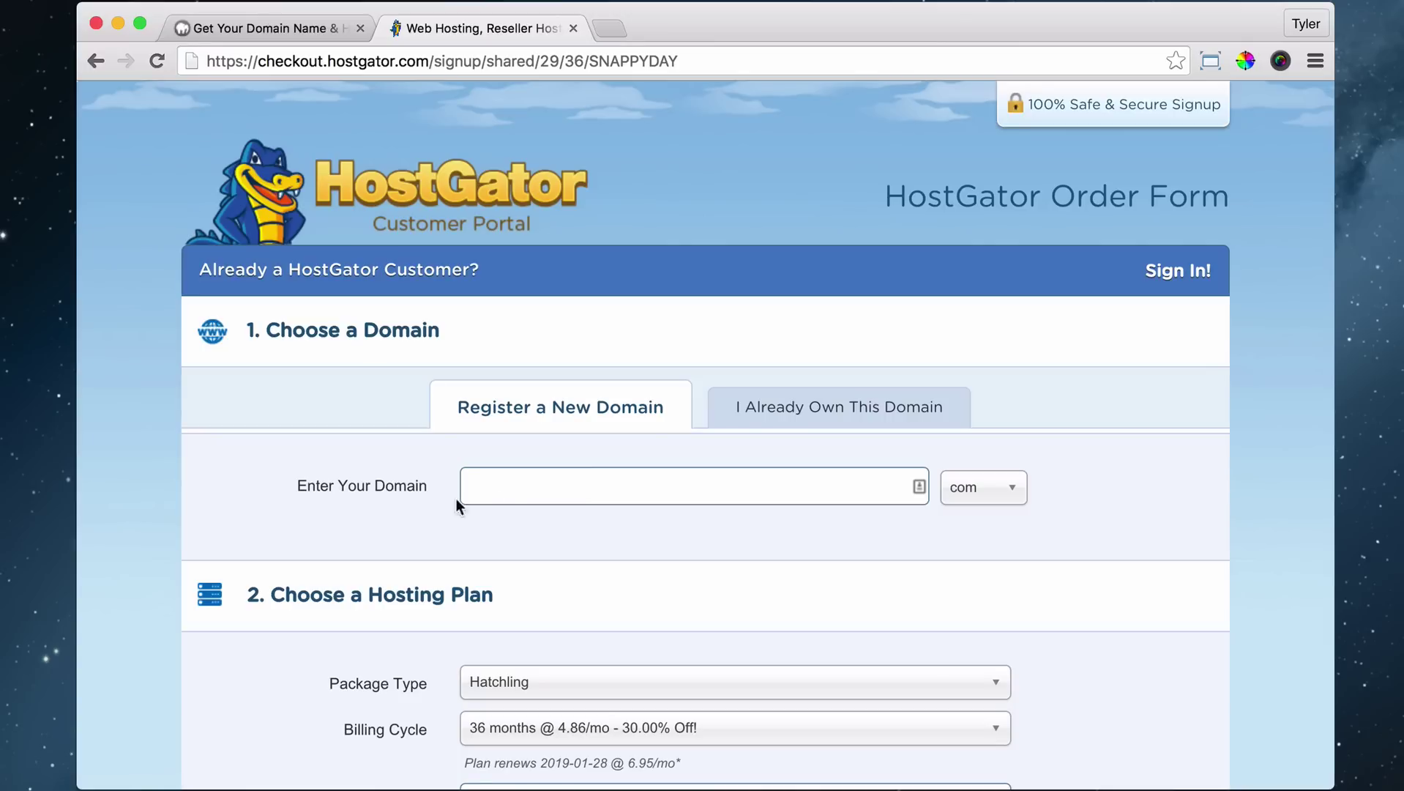
Enter getmecardboard as the new .com domain, fixing a typo along the way.
click(511, 493)
text(getmecardbo)
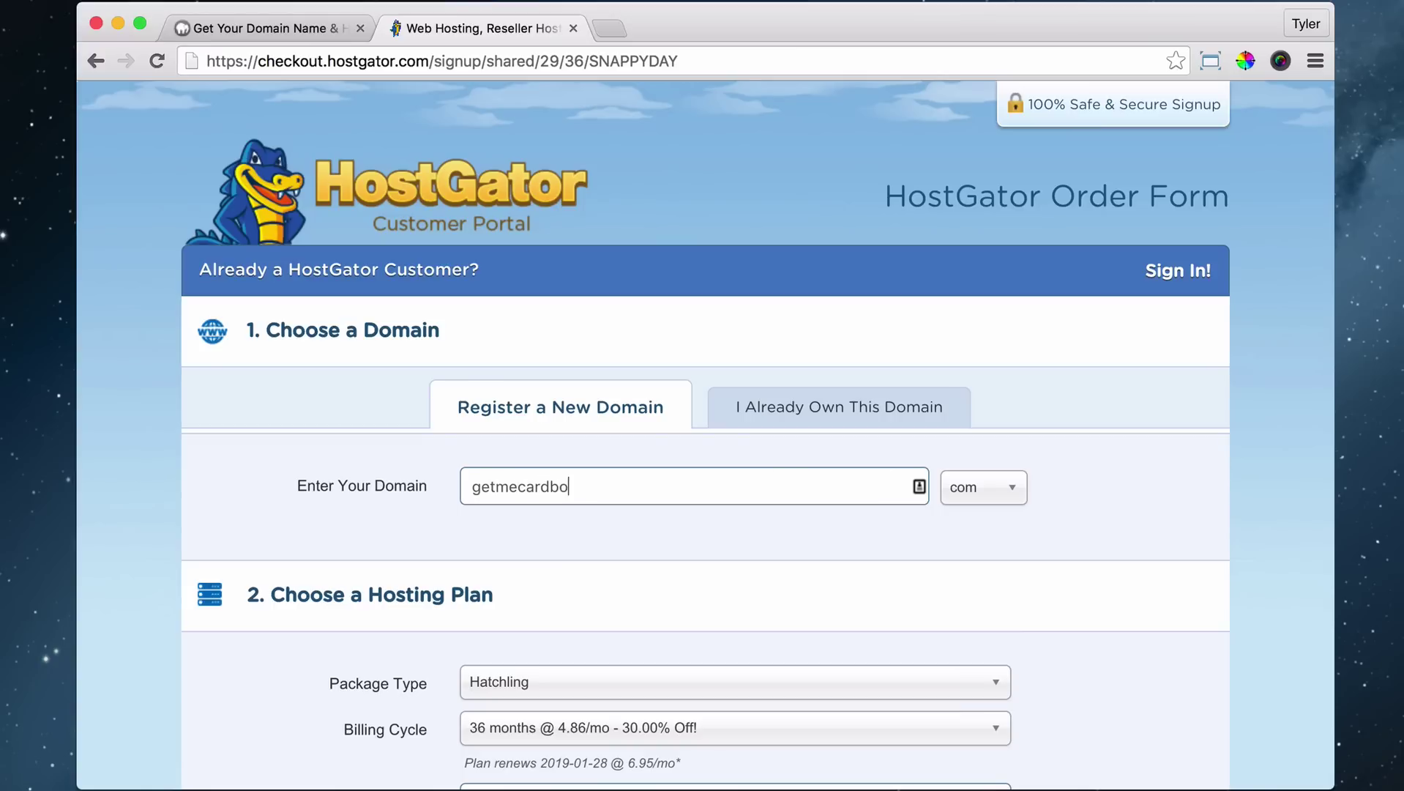
text(ard)
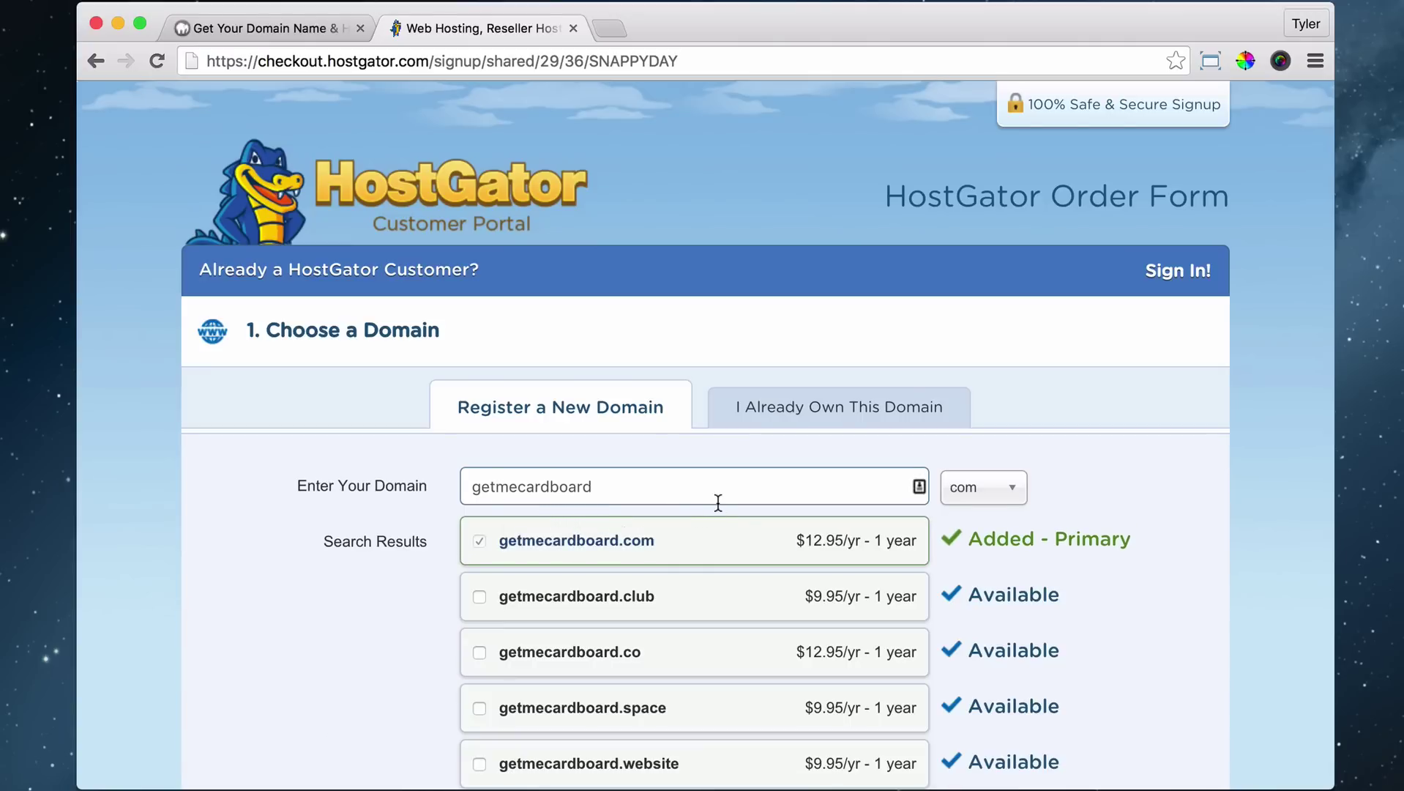
scroll(717, 501, down, 5)
scroll(719, 502, down, 4)
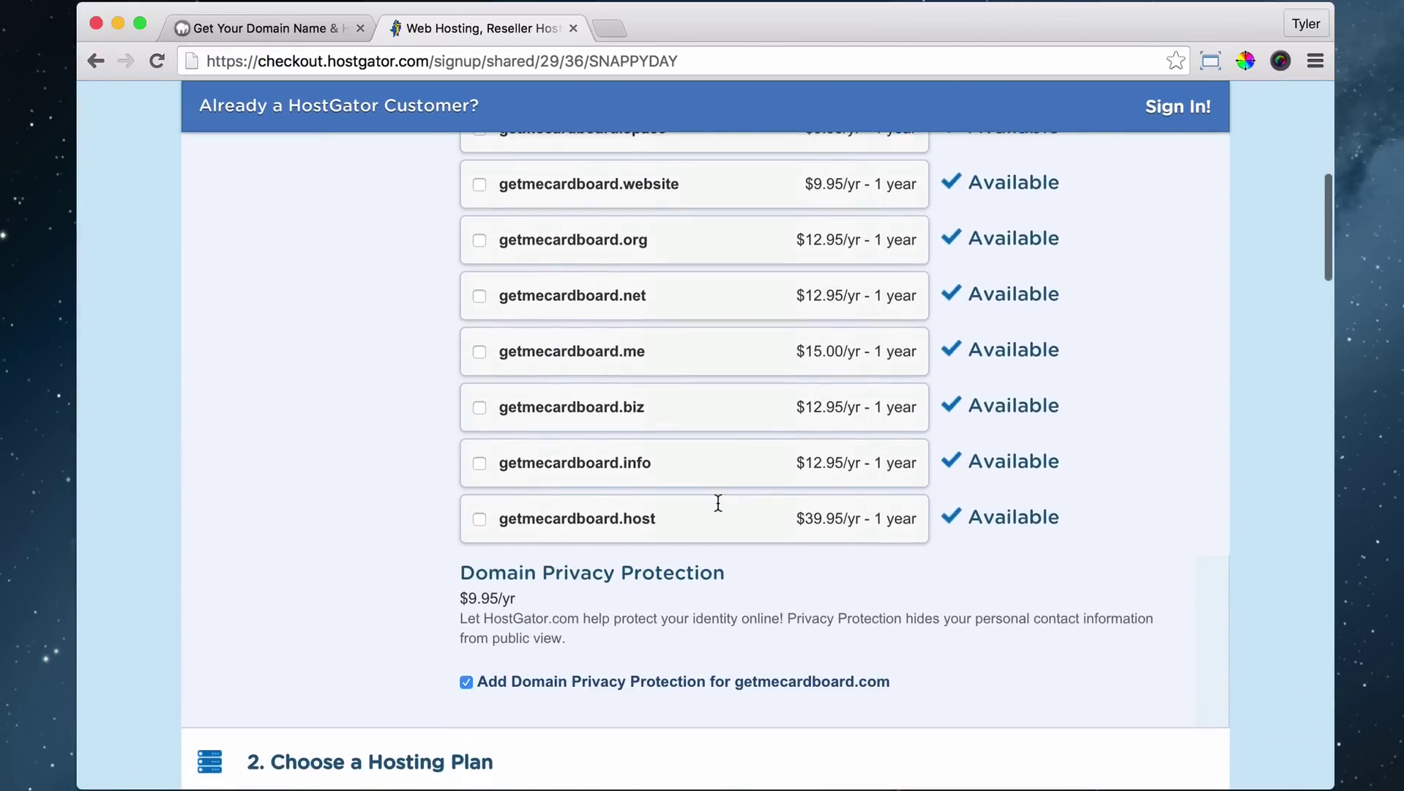
scroll(664, 432, up, 5)
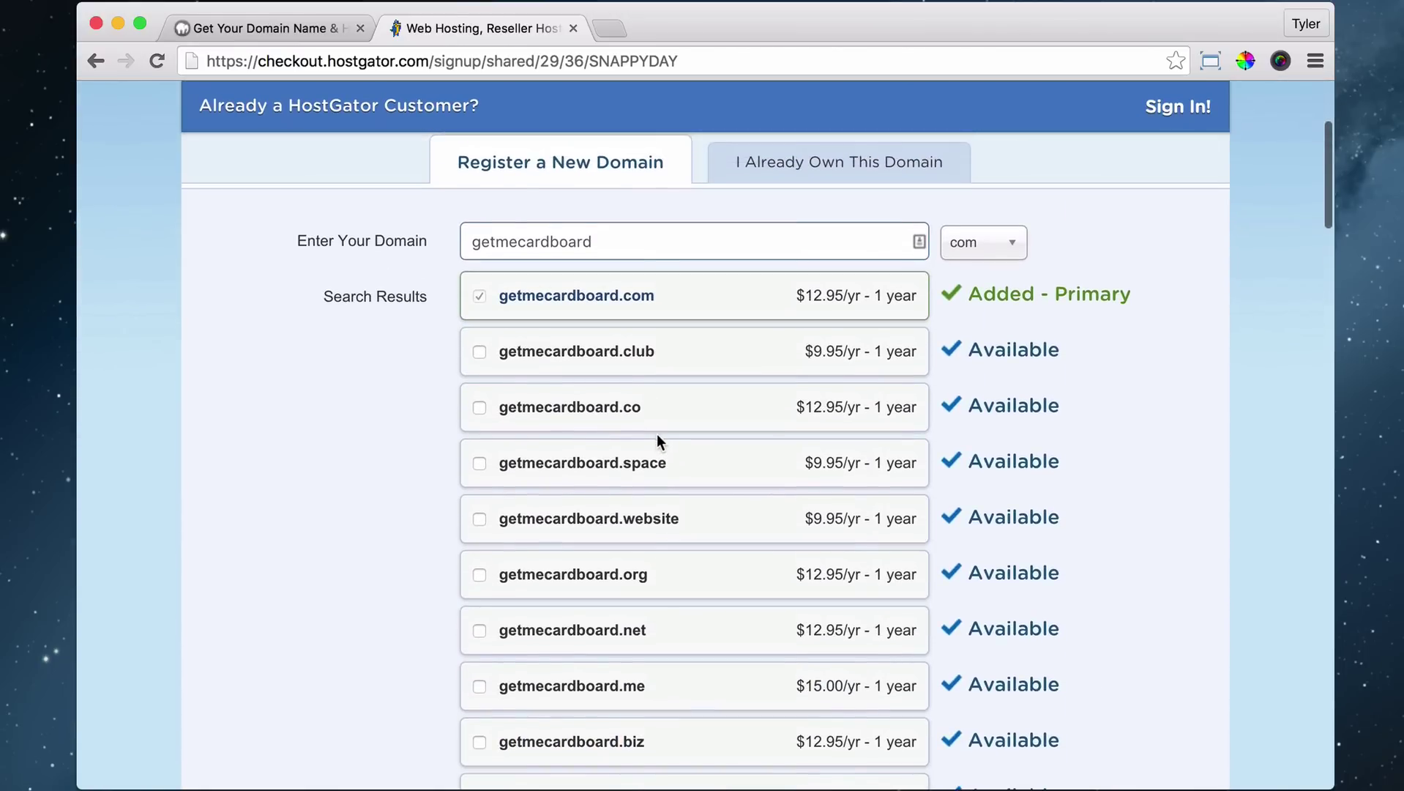
scroll(656, 435, up, 4)
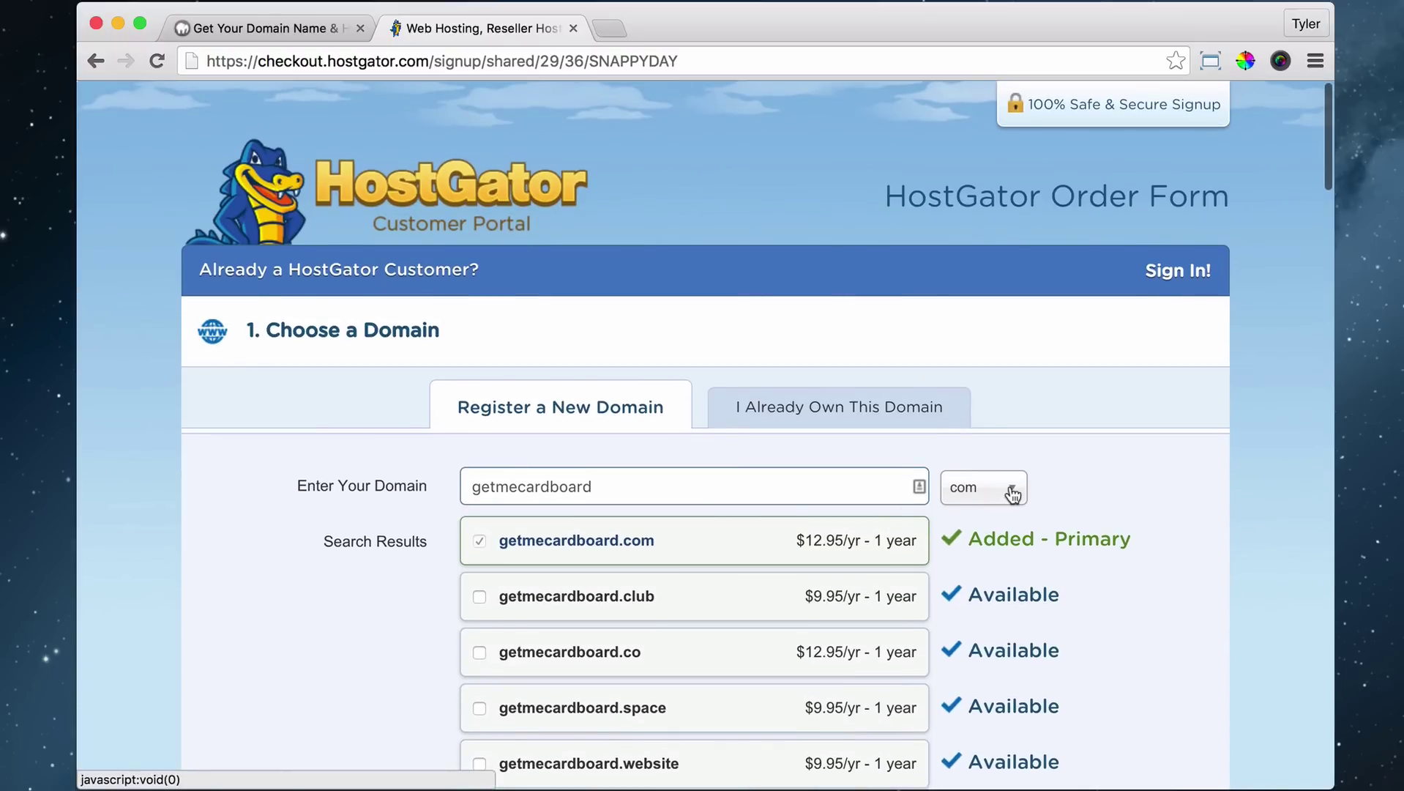
click(1012, 496)
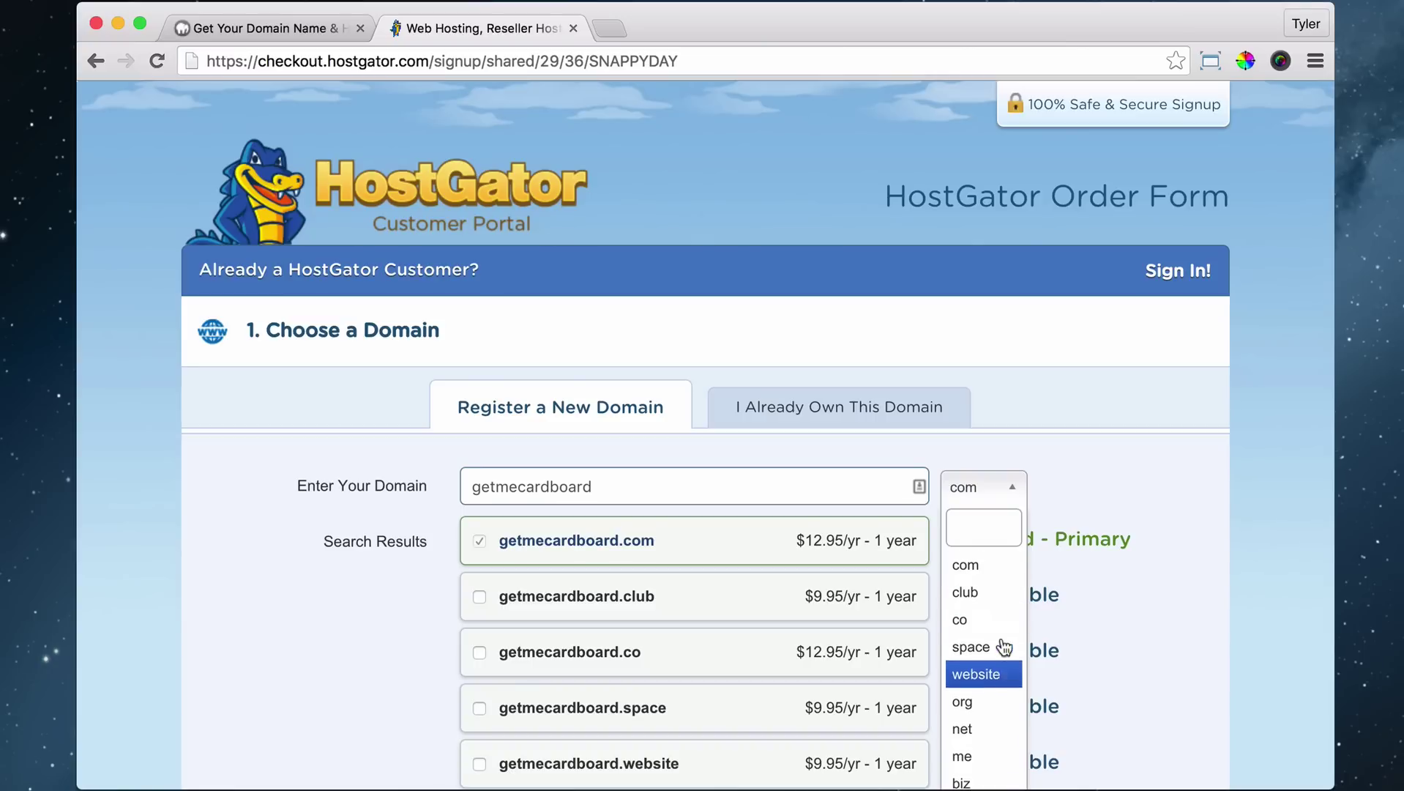
click(666, 486)
double_click(608, 485)
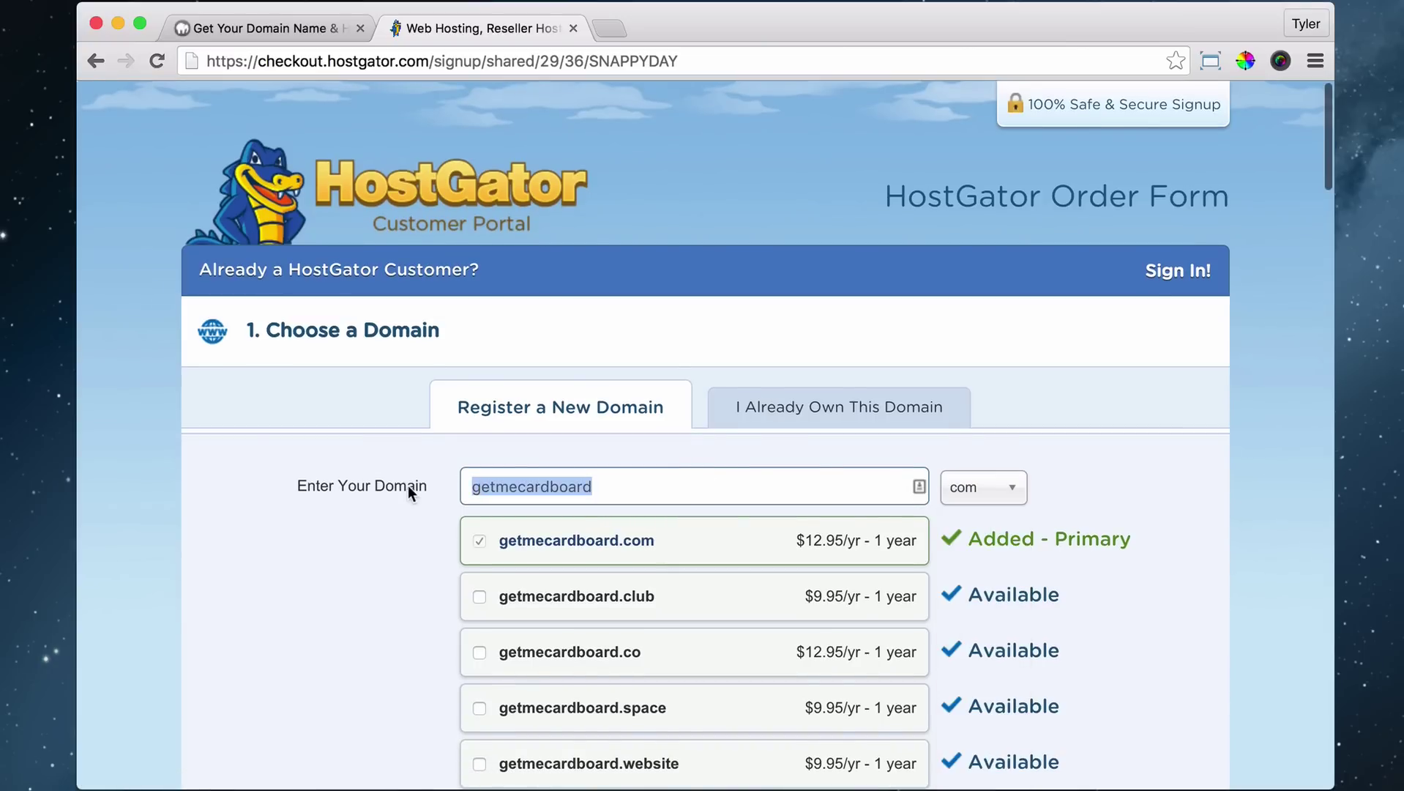
click(599, 485)
scroll(599, 485, down, 1)
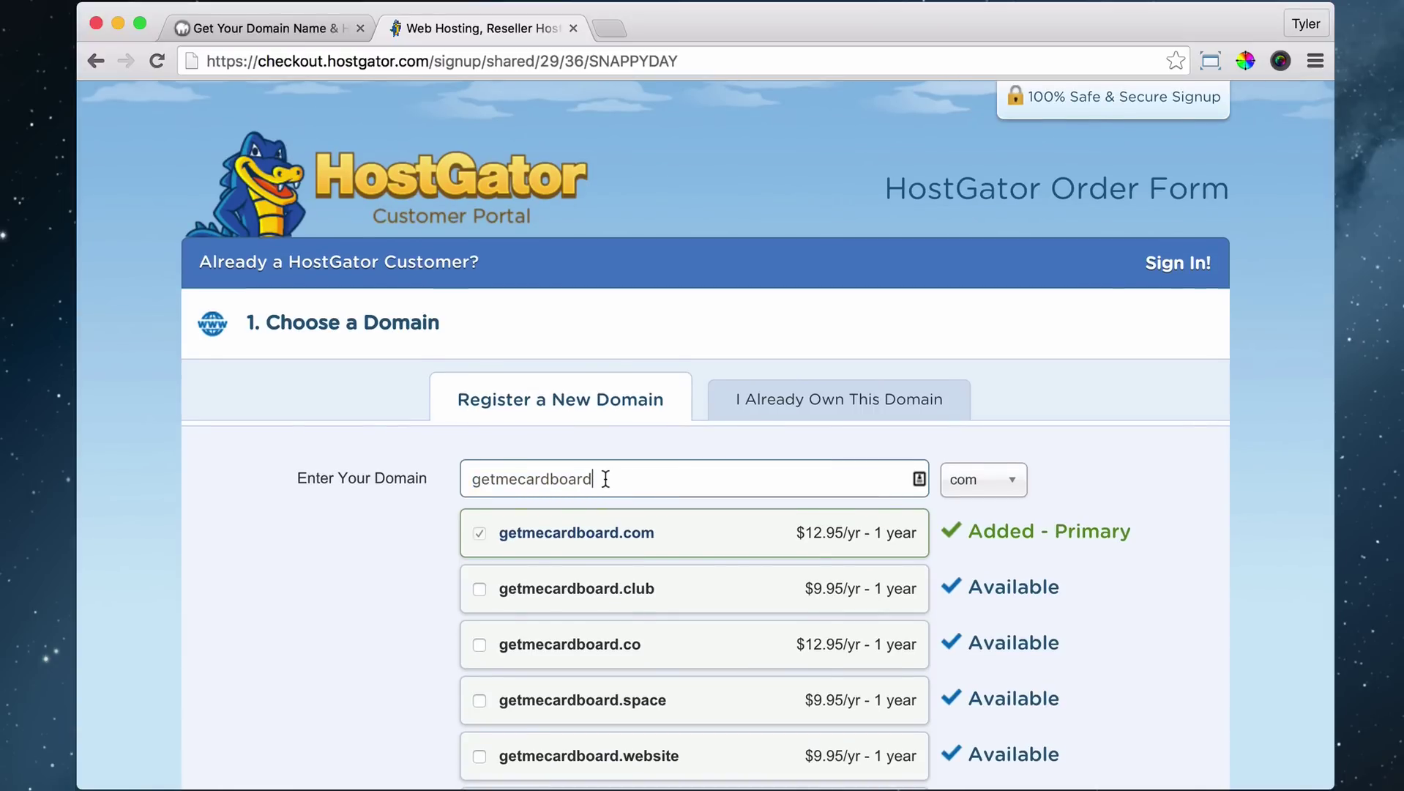
click(1010, 481)
click(1013, 485)
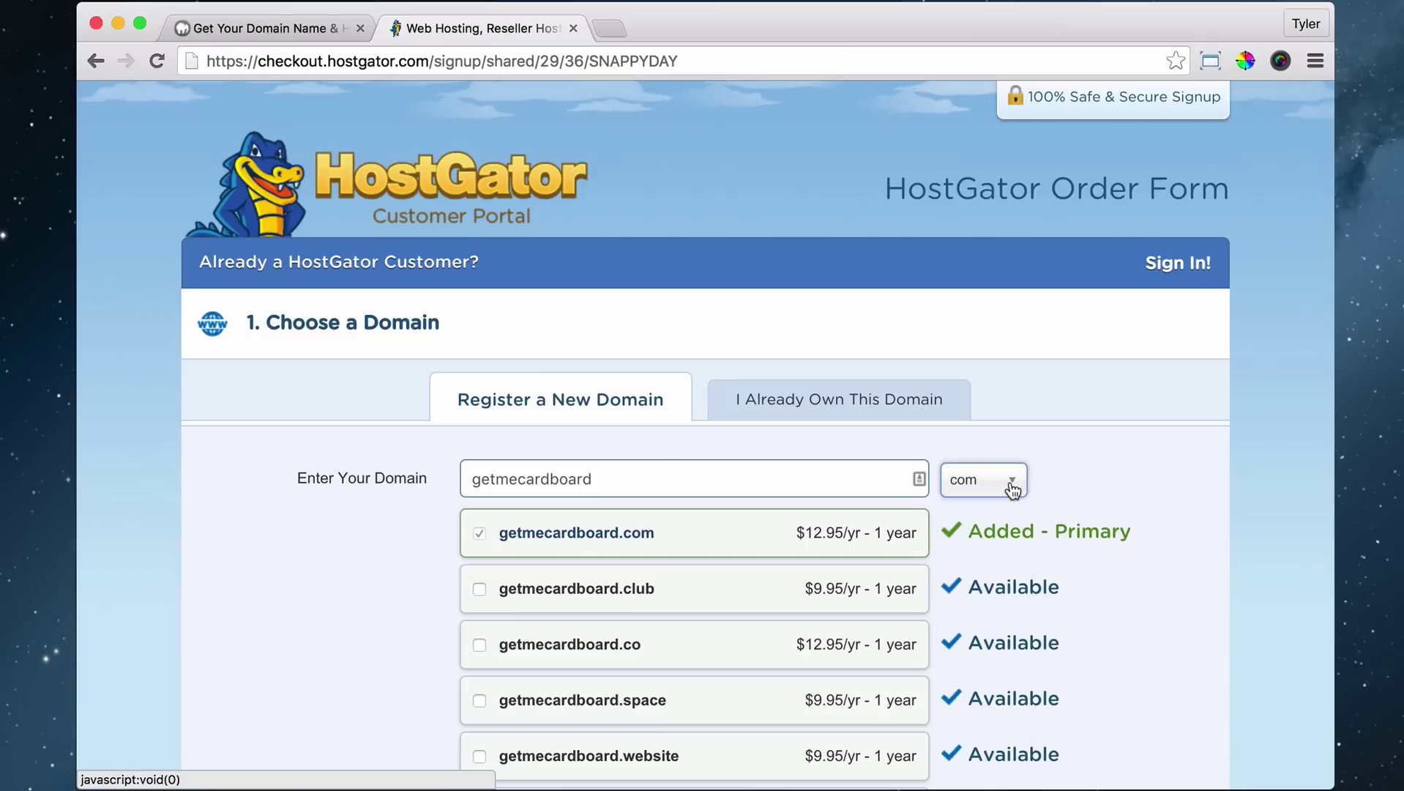
click(443, 478)
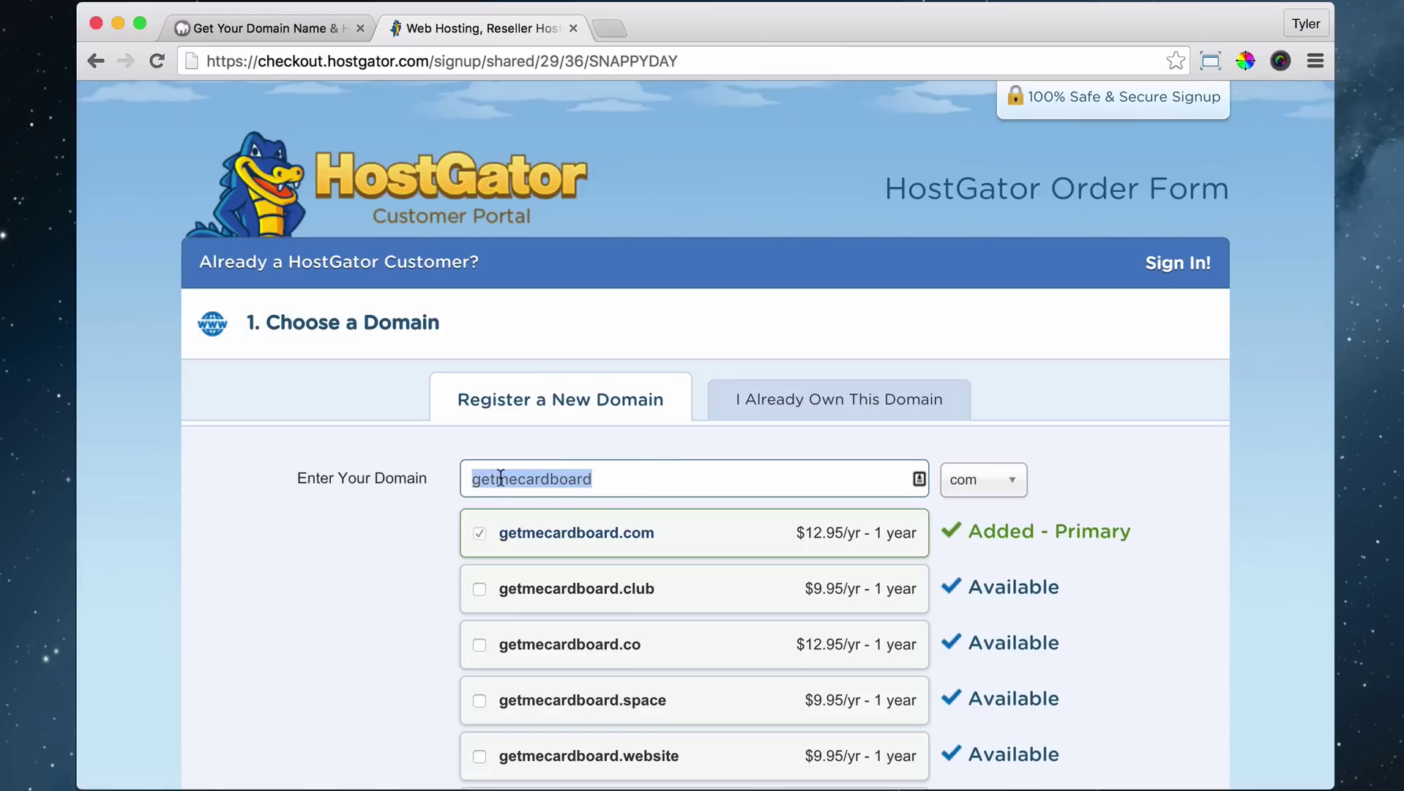
click(612, 479)
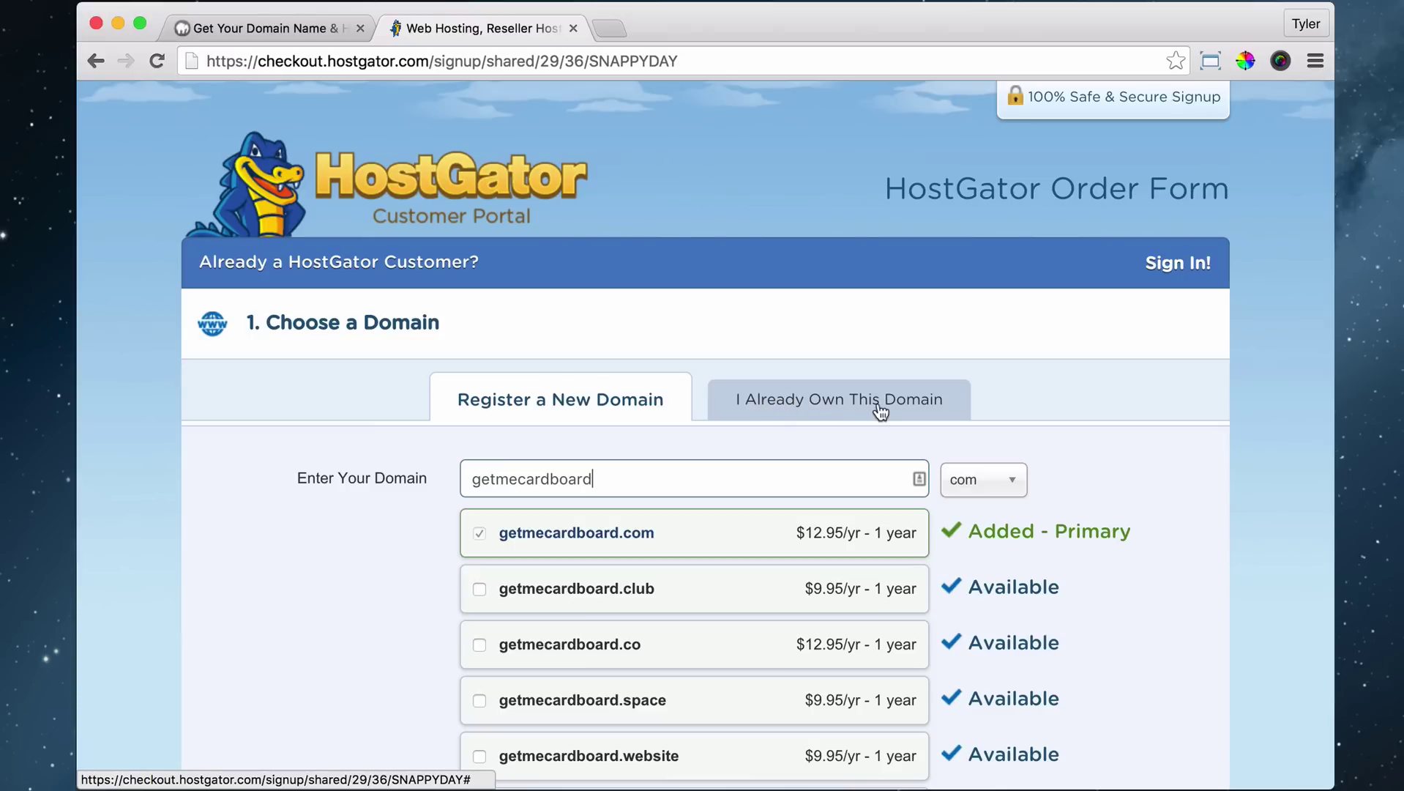
Switch to Register a New Domain and check the getmecardboard domain name.
click(835, 408)
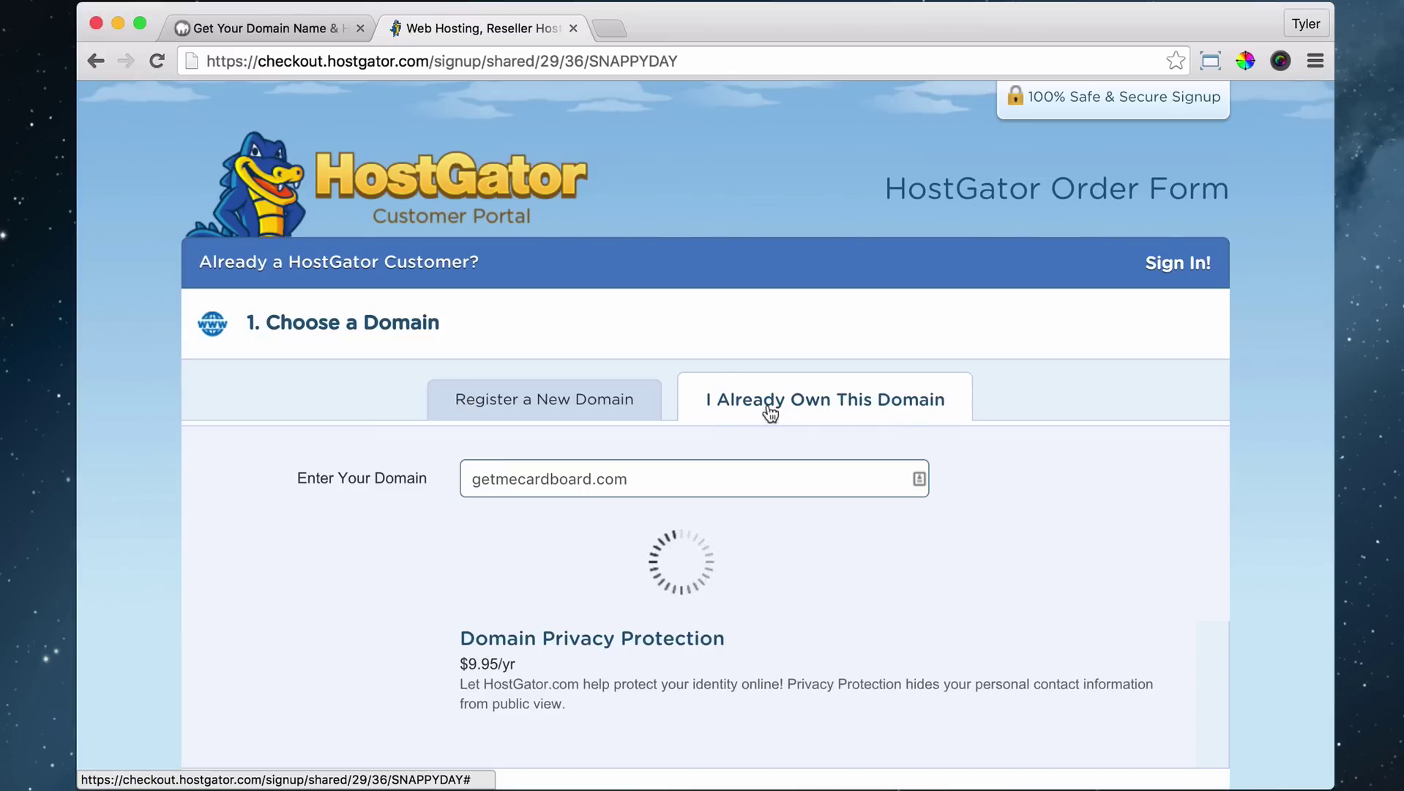
click(585, 399)
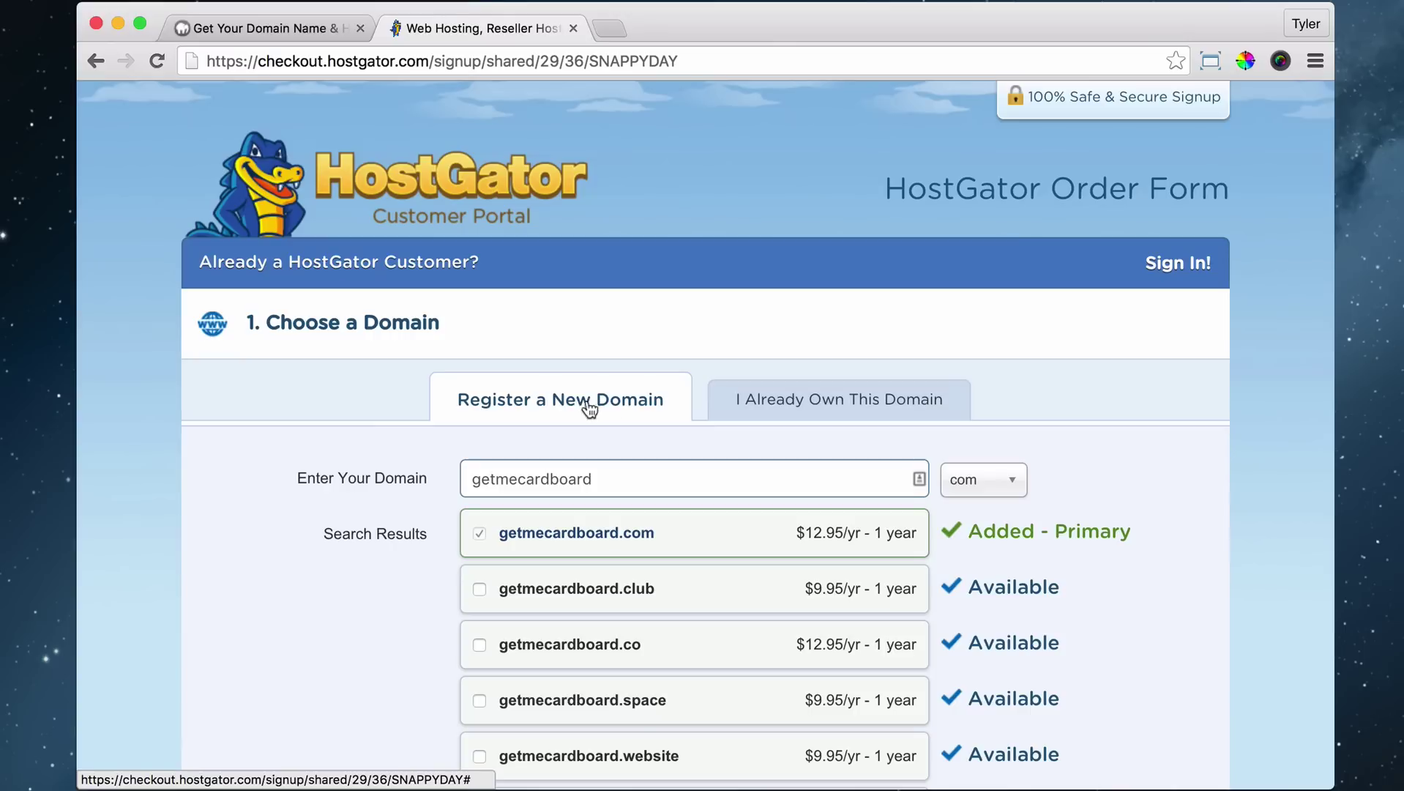
double_click(627, 481)
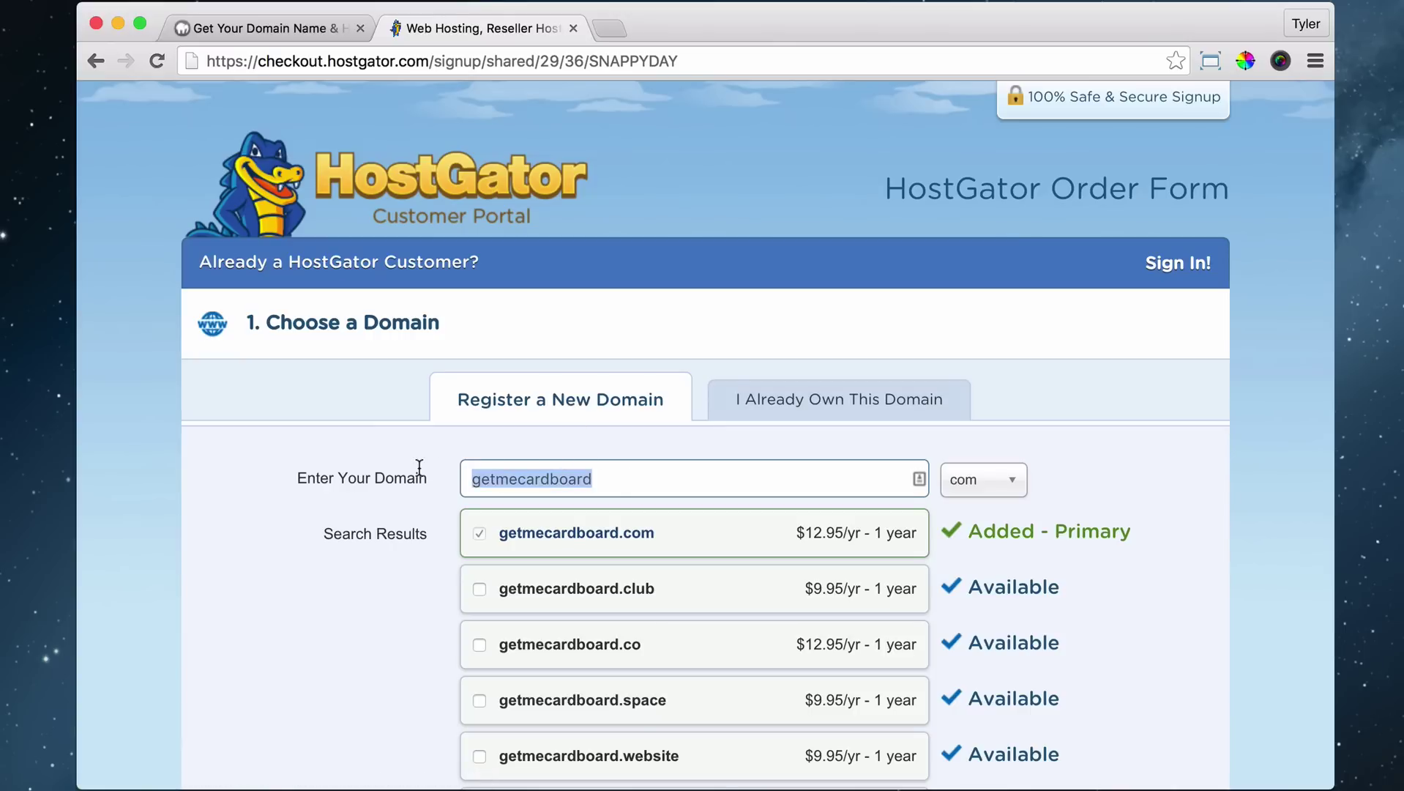
click(621, 481)
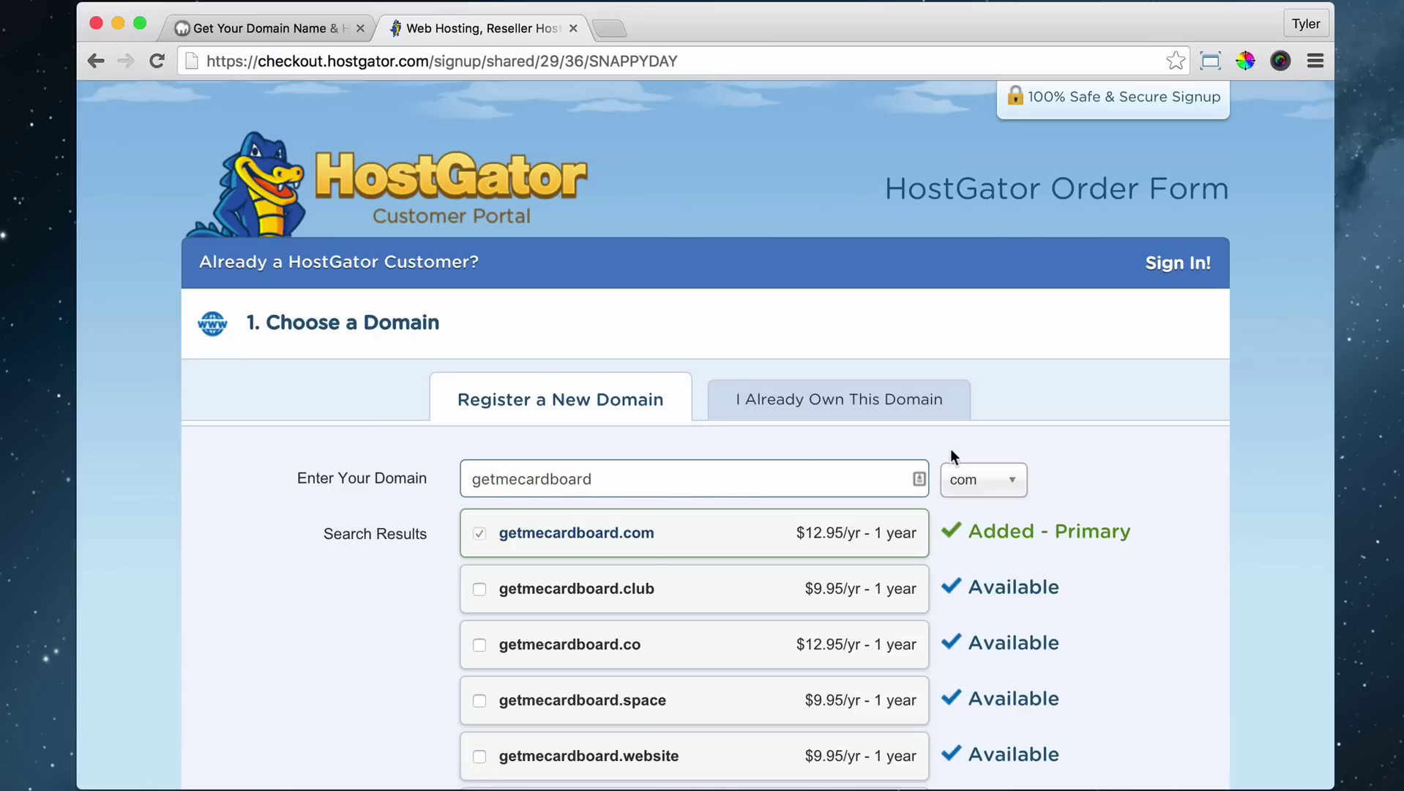
drag(595, 472, 442, 474)
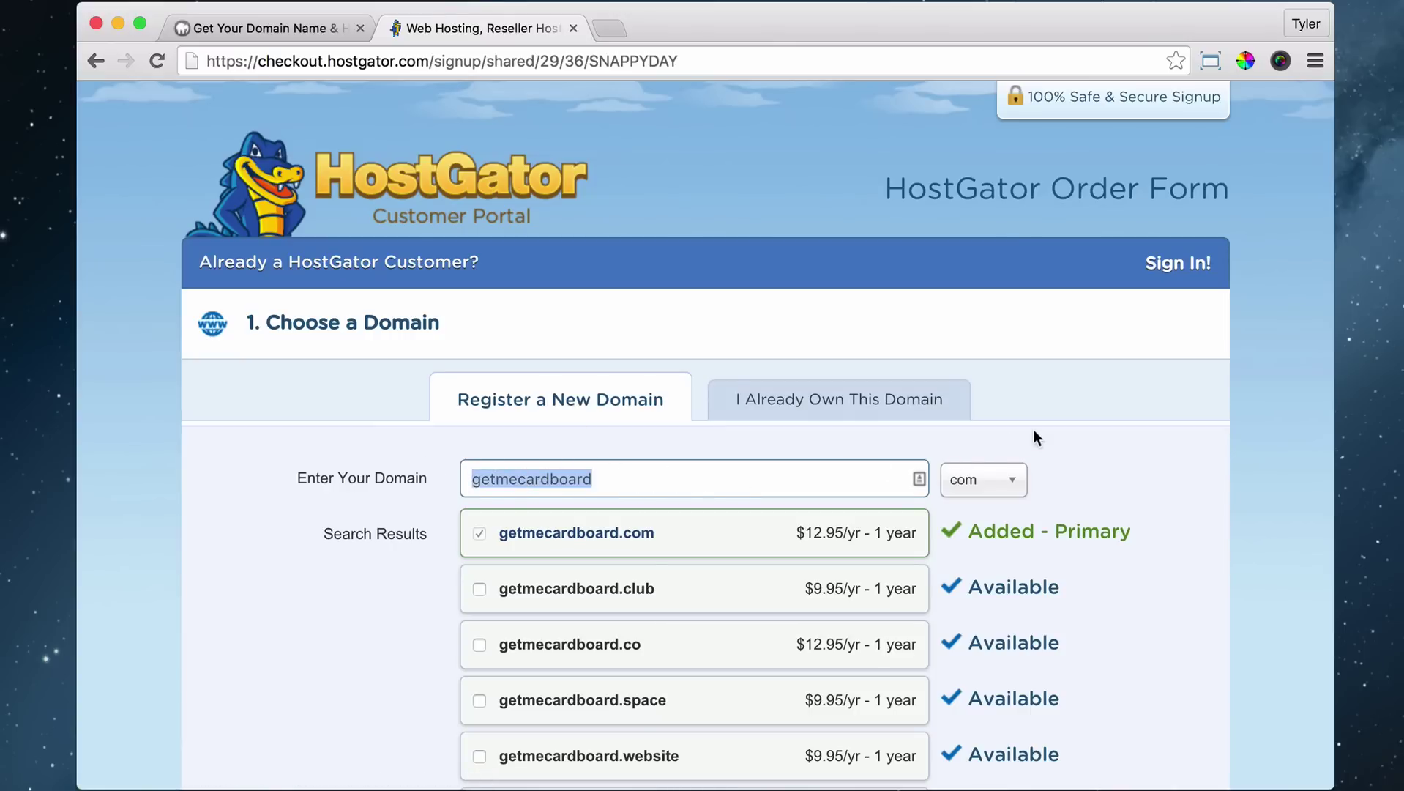
Review the domain search results and Domain Privacy Protection at $9.95/yr.
scroll(1034, 430, down, 10)
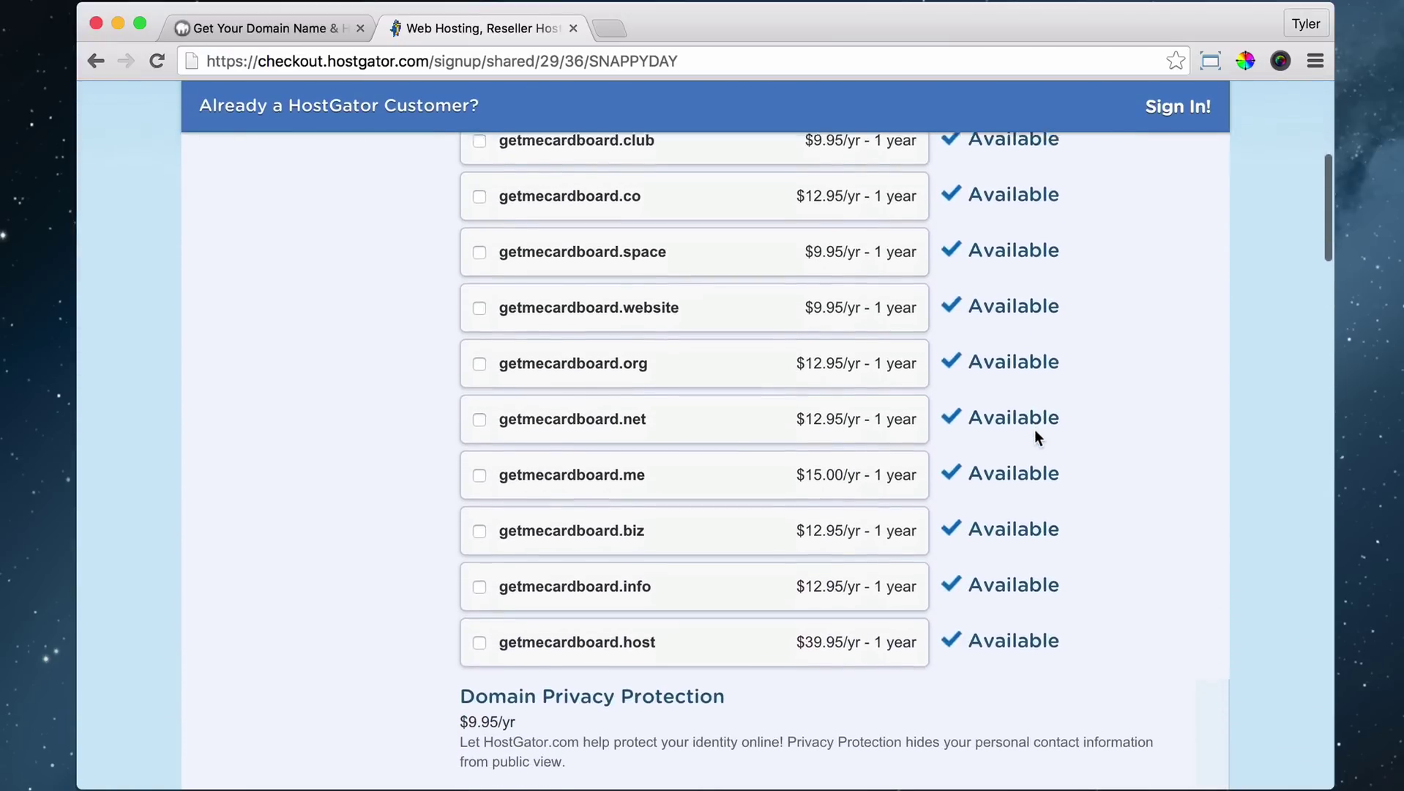
scroll(1034, 429, up, 3)
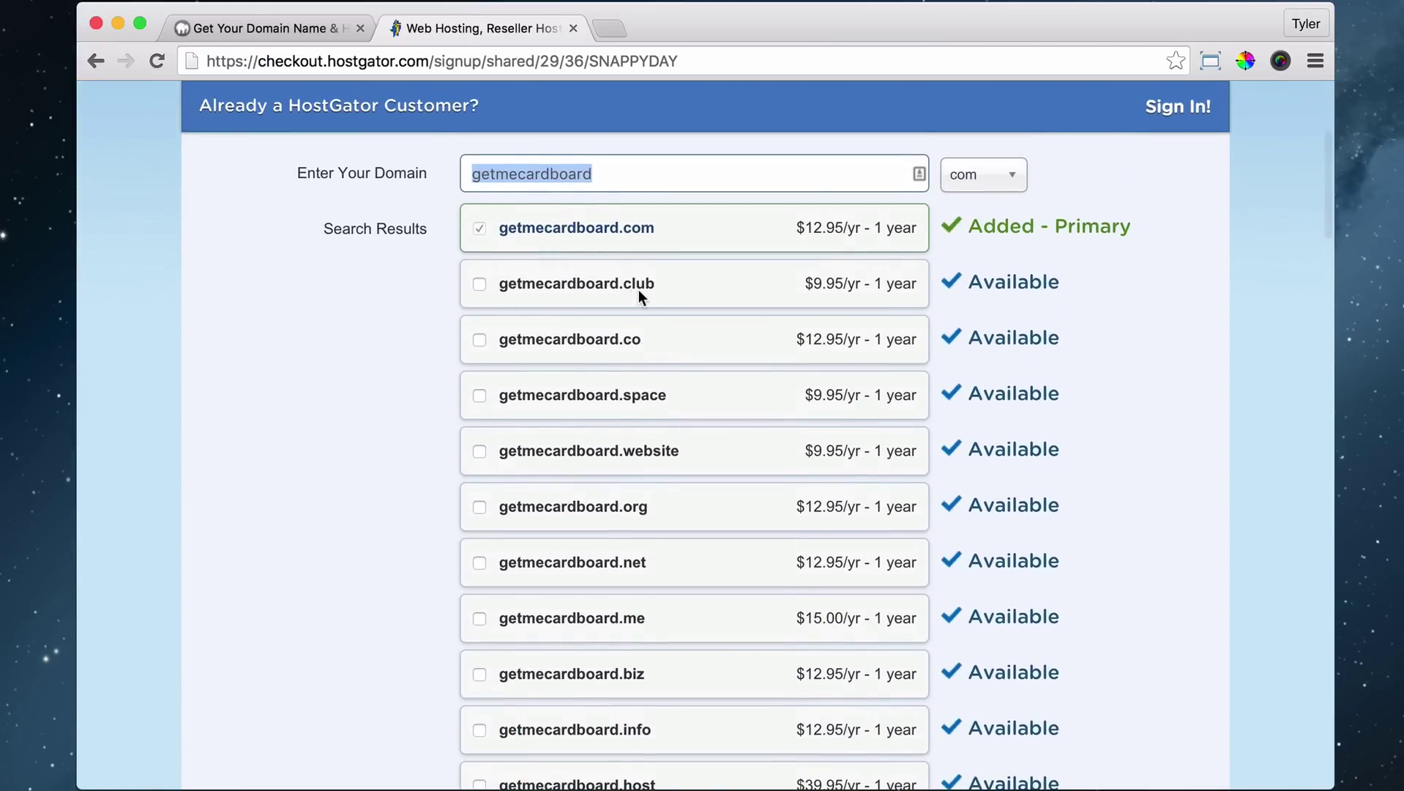
scroll(639, 290, down, 2)
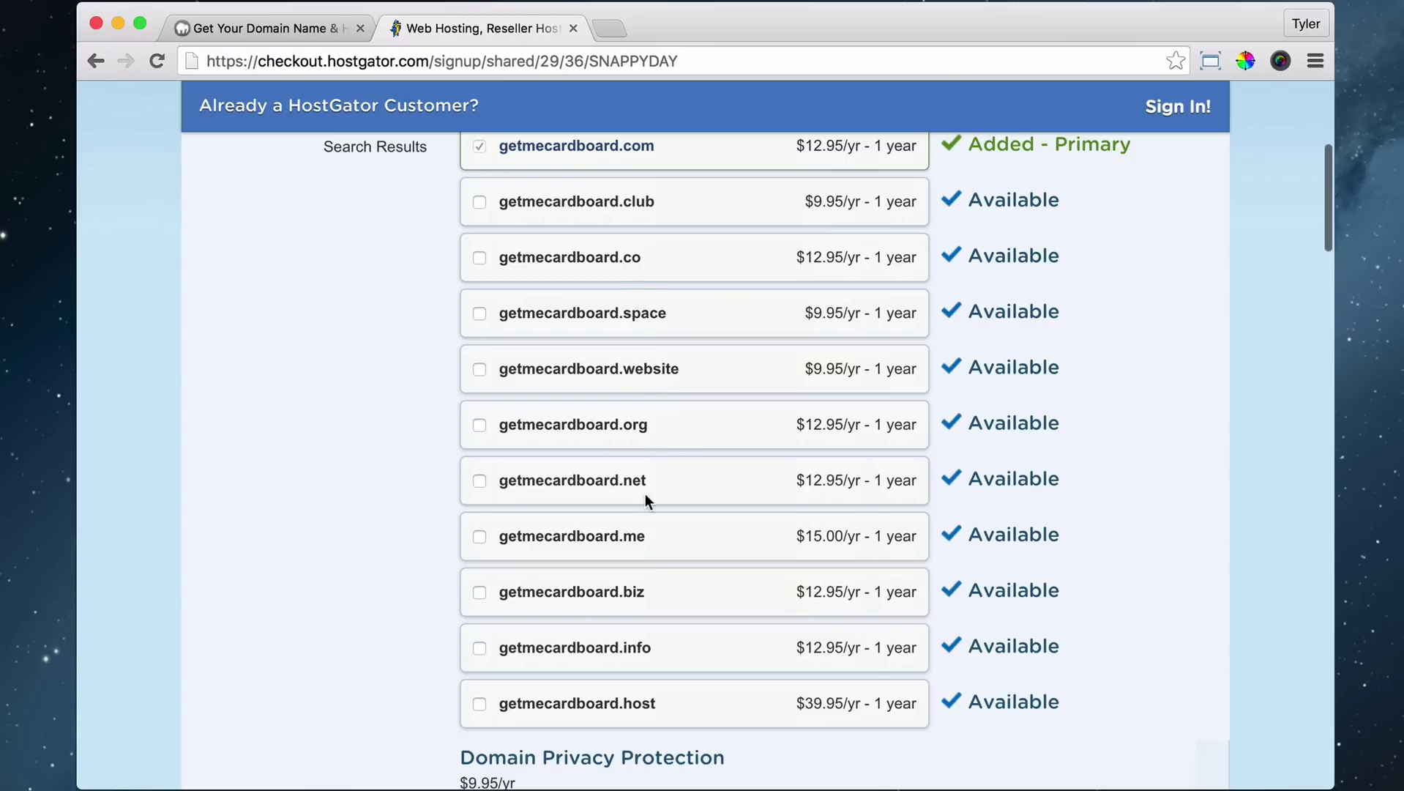
scroll(715, 510, up, 8)
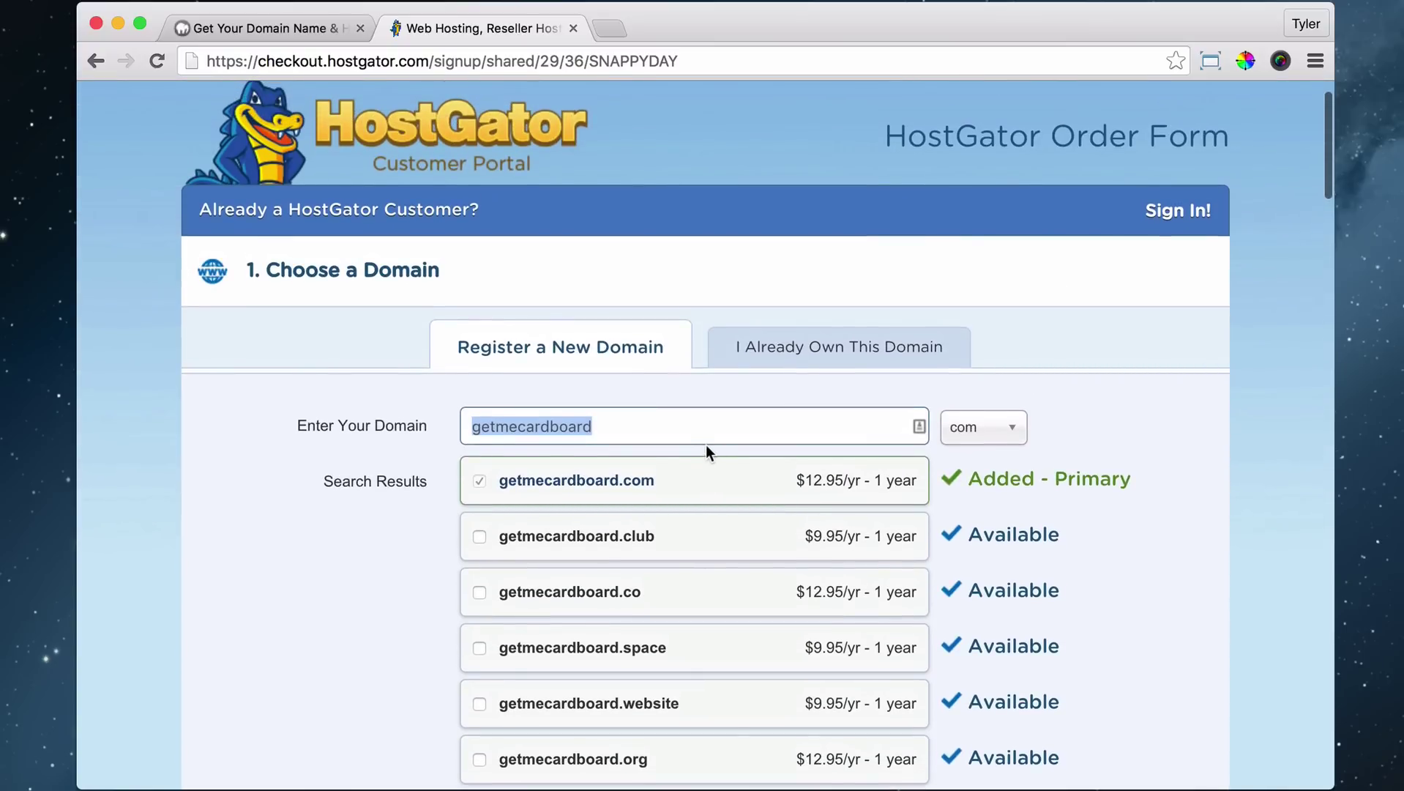
scroll(707, 445, down, 4)
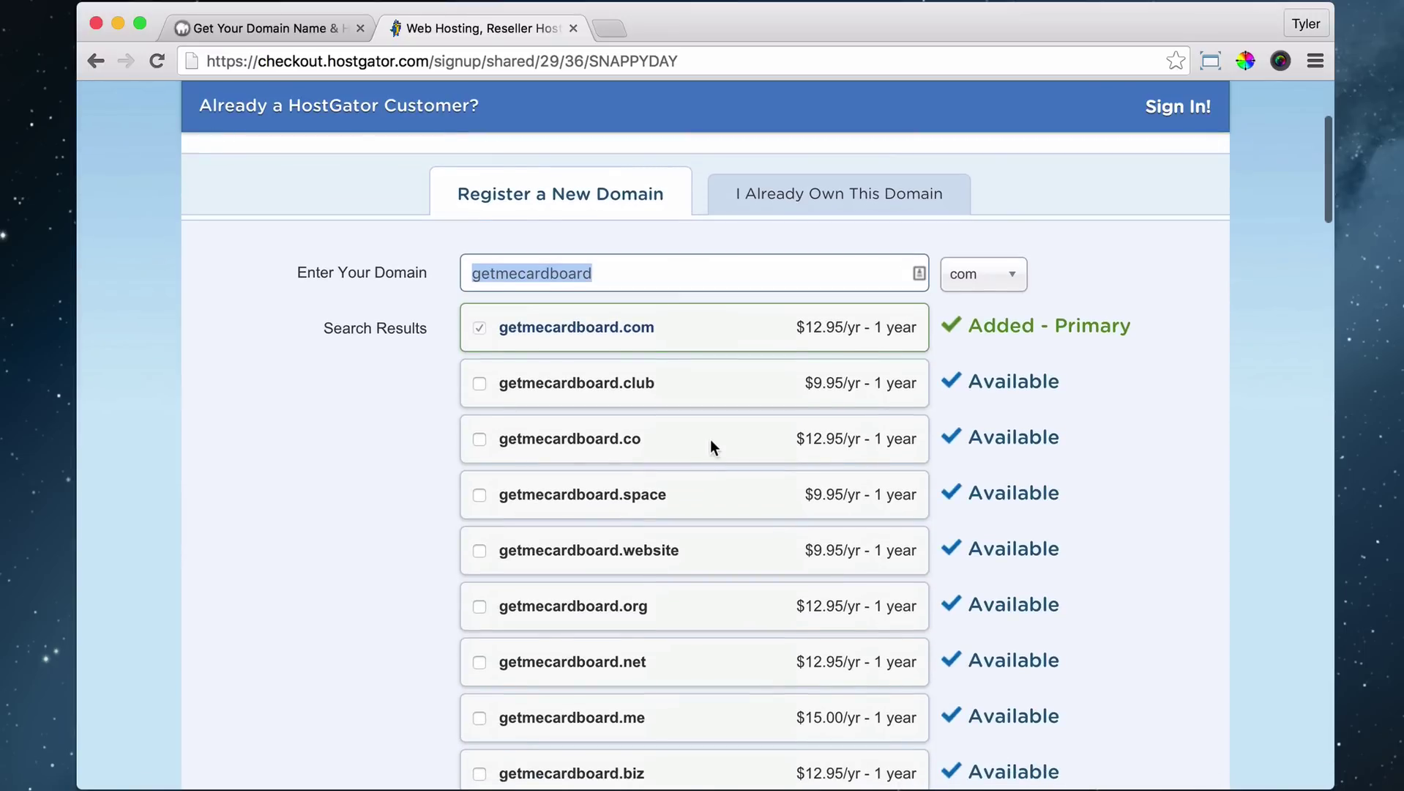
scroll(711, 443, down, 5)
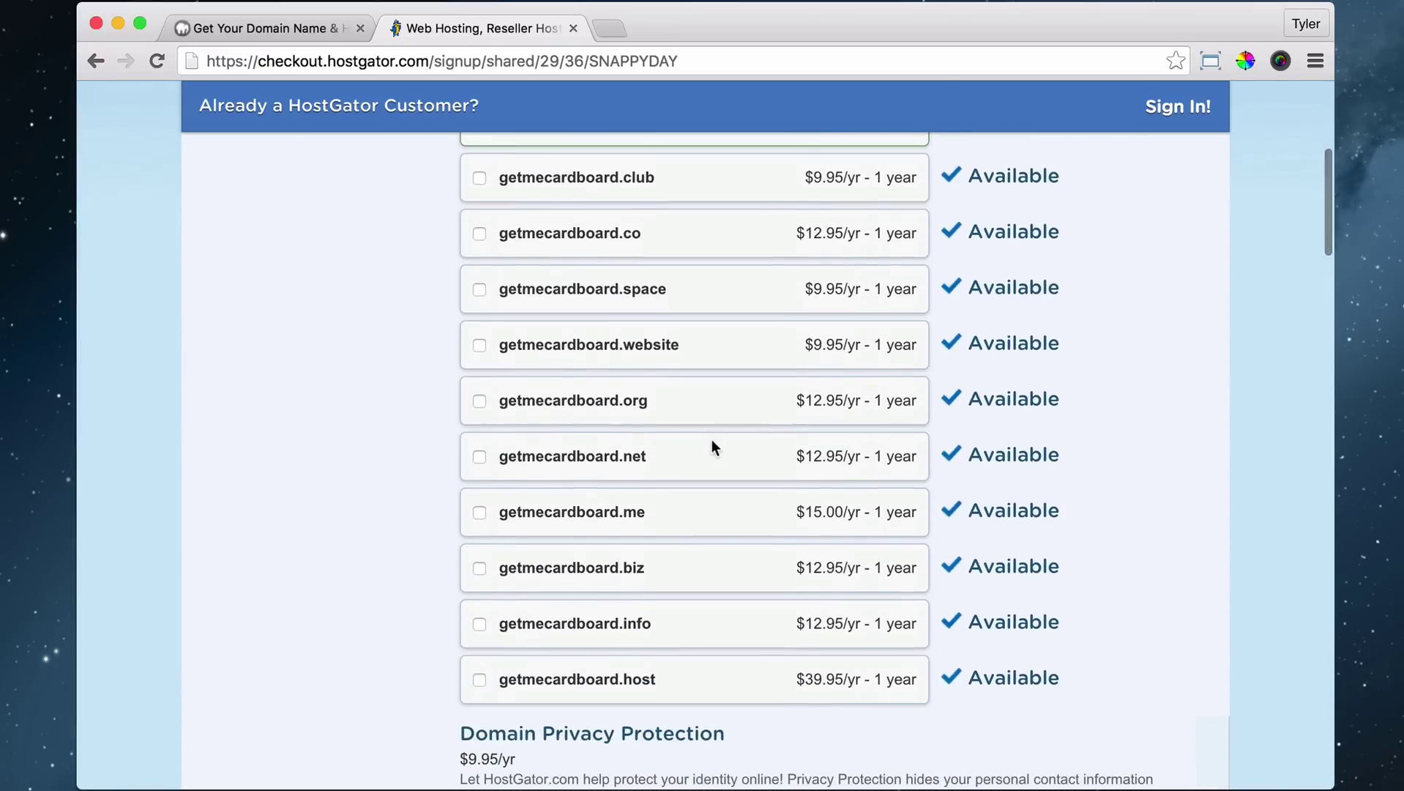
scroll(712, 440, up, 7)
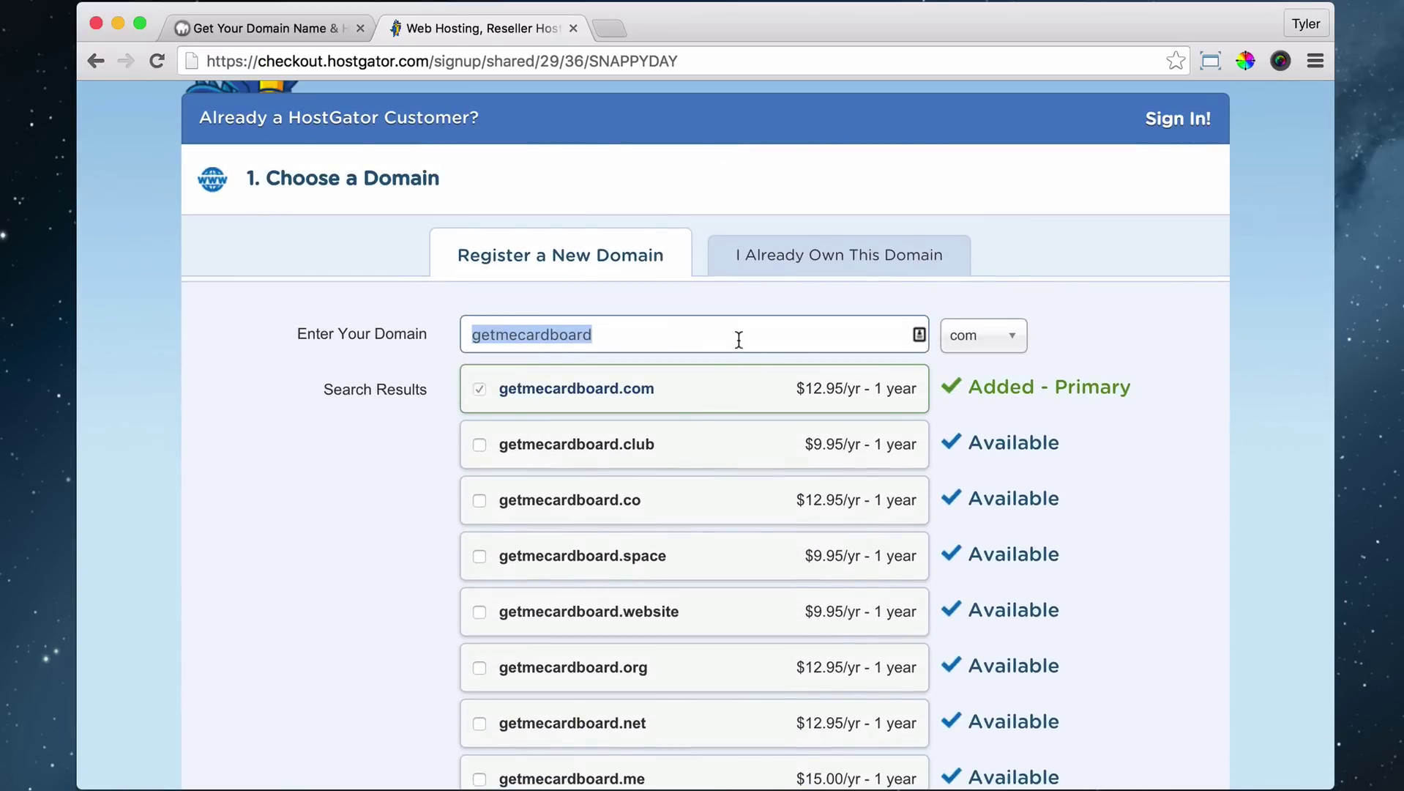
click(684, 334)
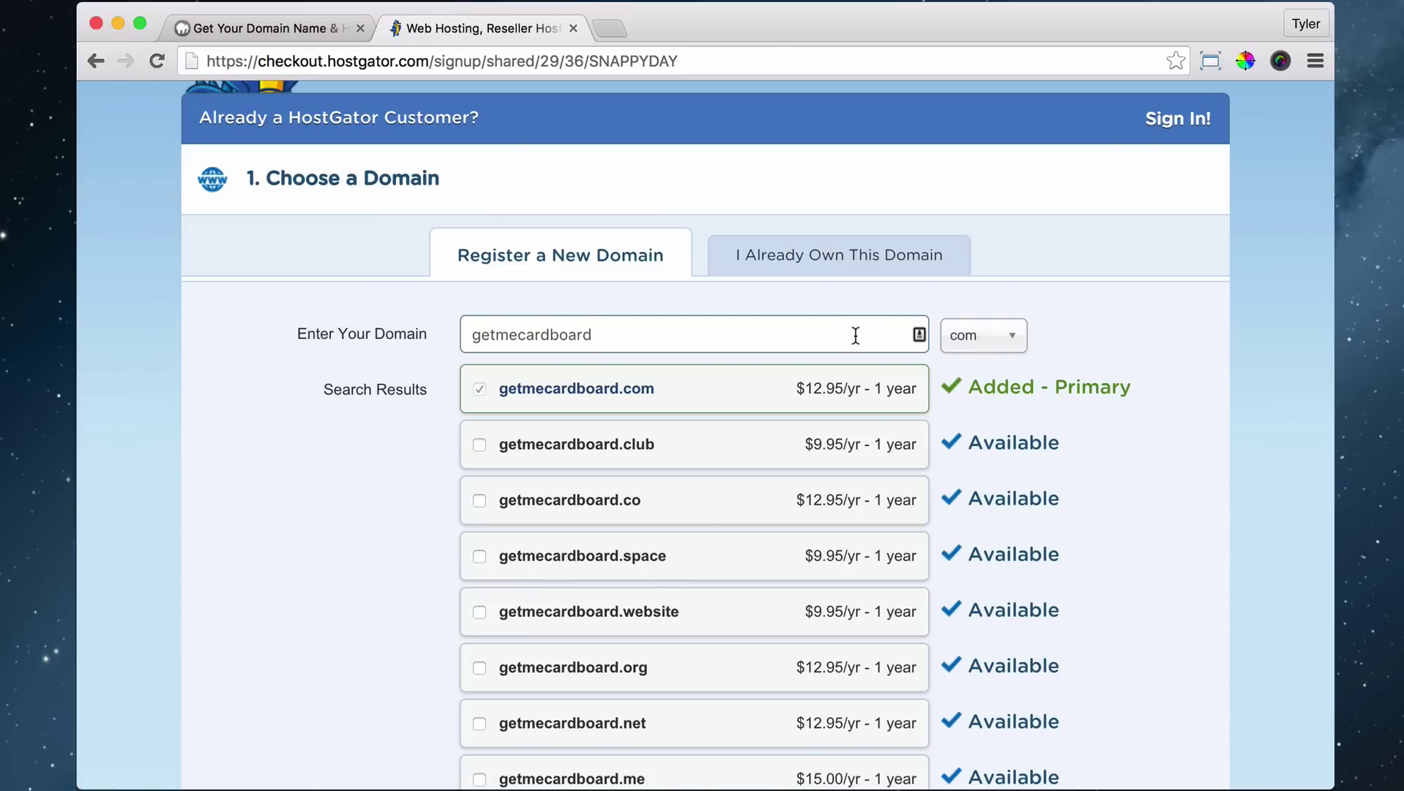
scroll(842, 357, down, 5)
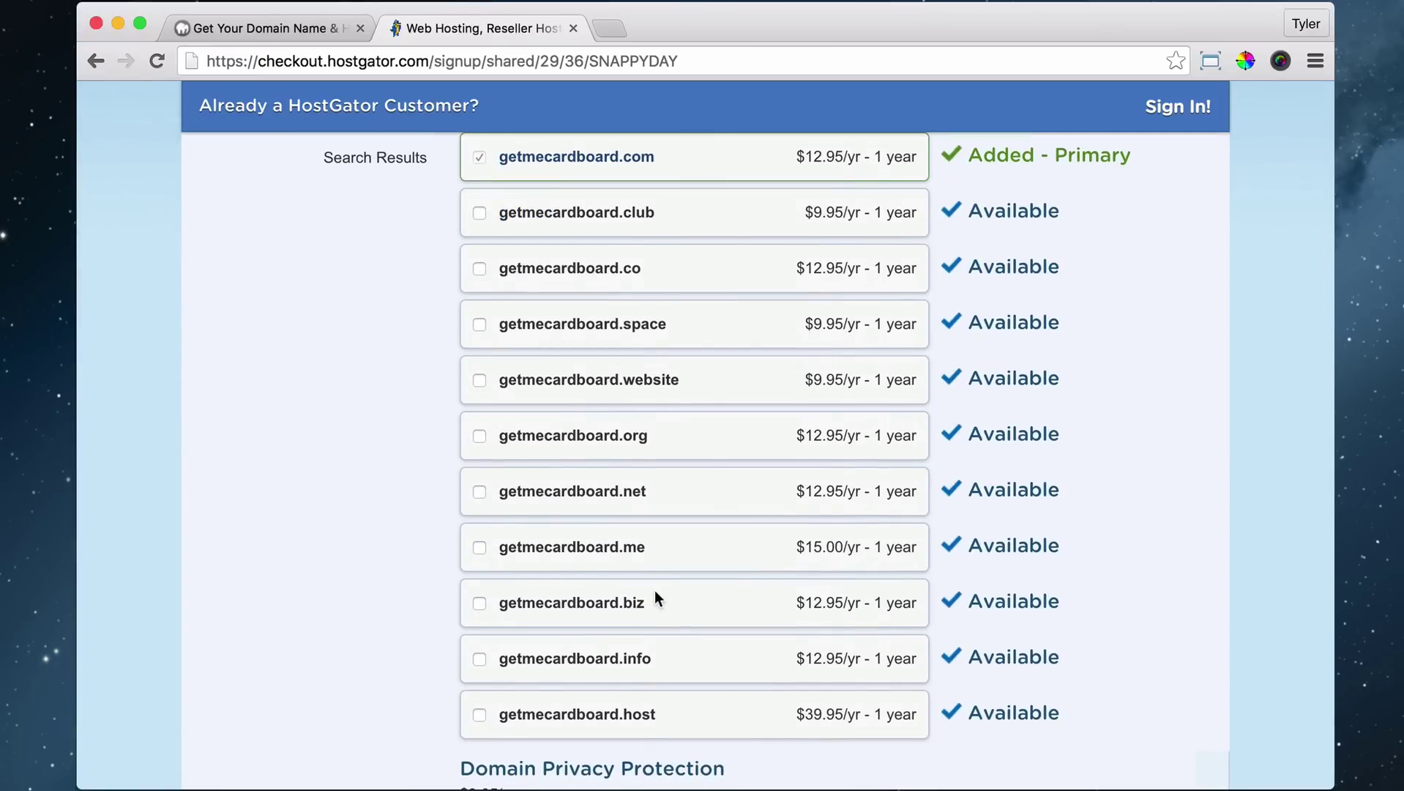
scroll(638, 372, up, 3)
scroll(643, 375, down, 2)
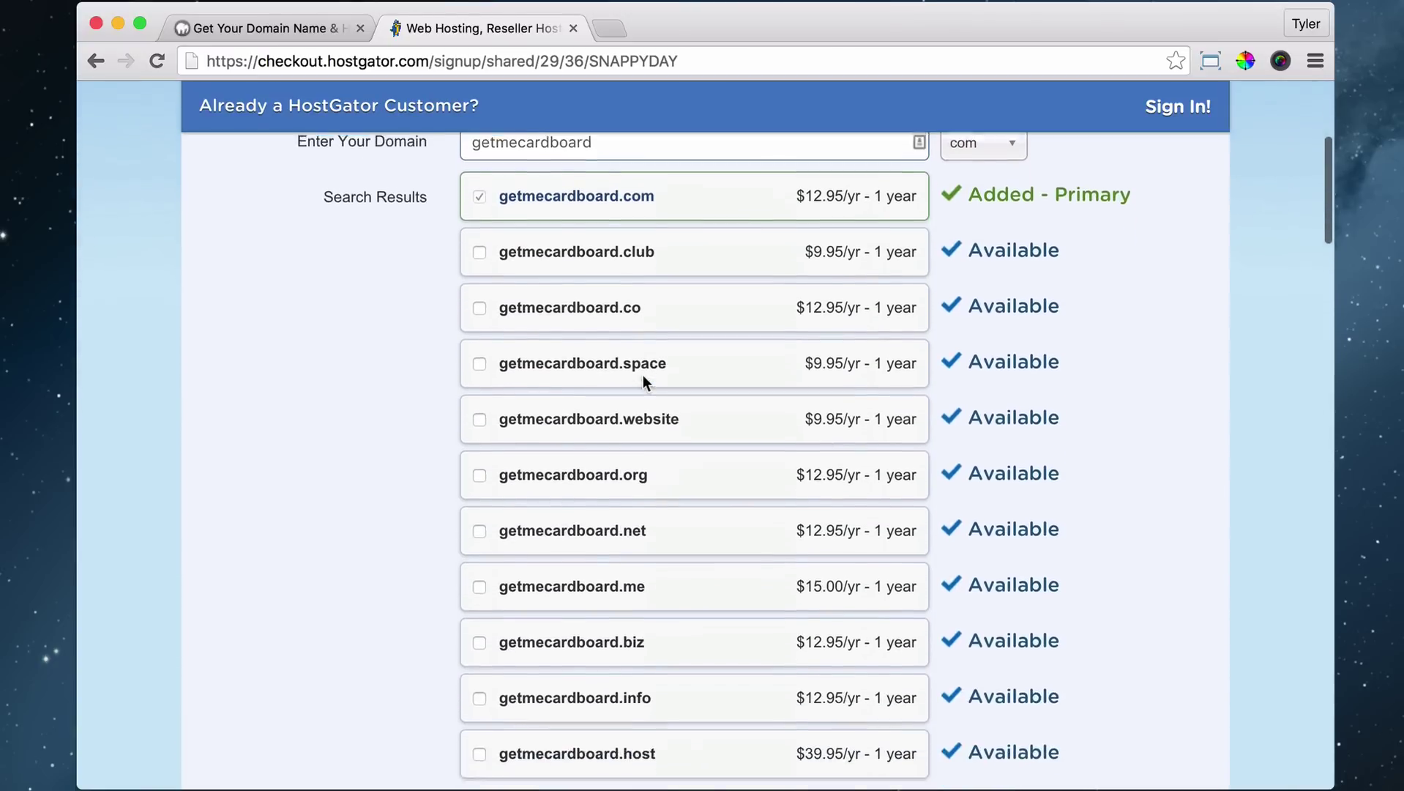
scroll(643, 375, down, 10)
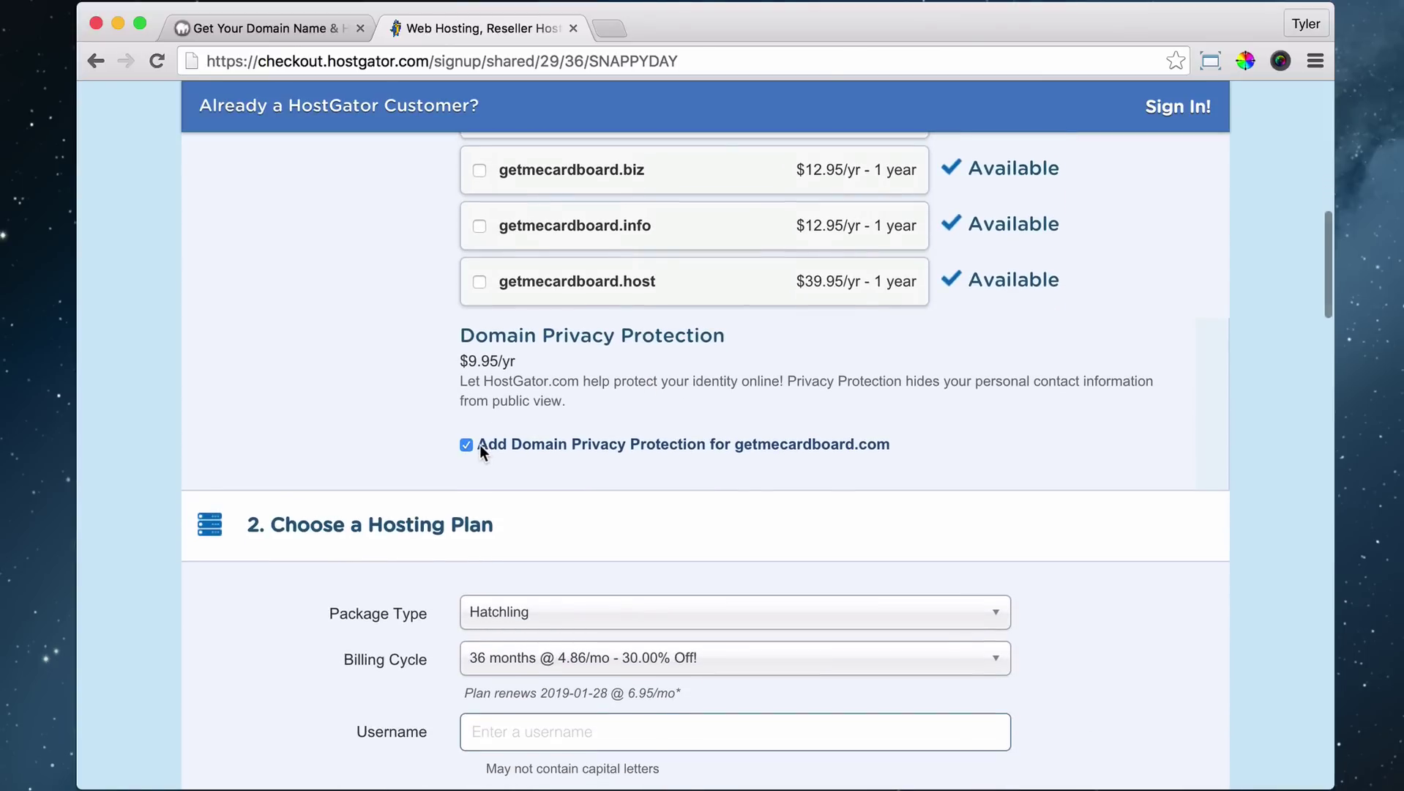
scroll(714, 454, up, 13)
Highlight the Domain Privacy Protection heading for getmecardboard.com.
scroll(716, 461, down, 13)
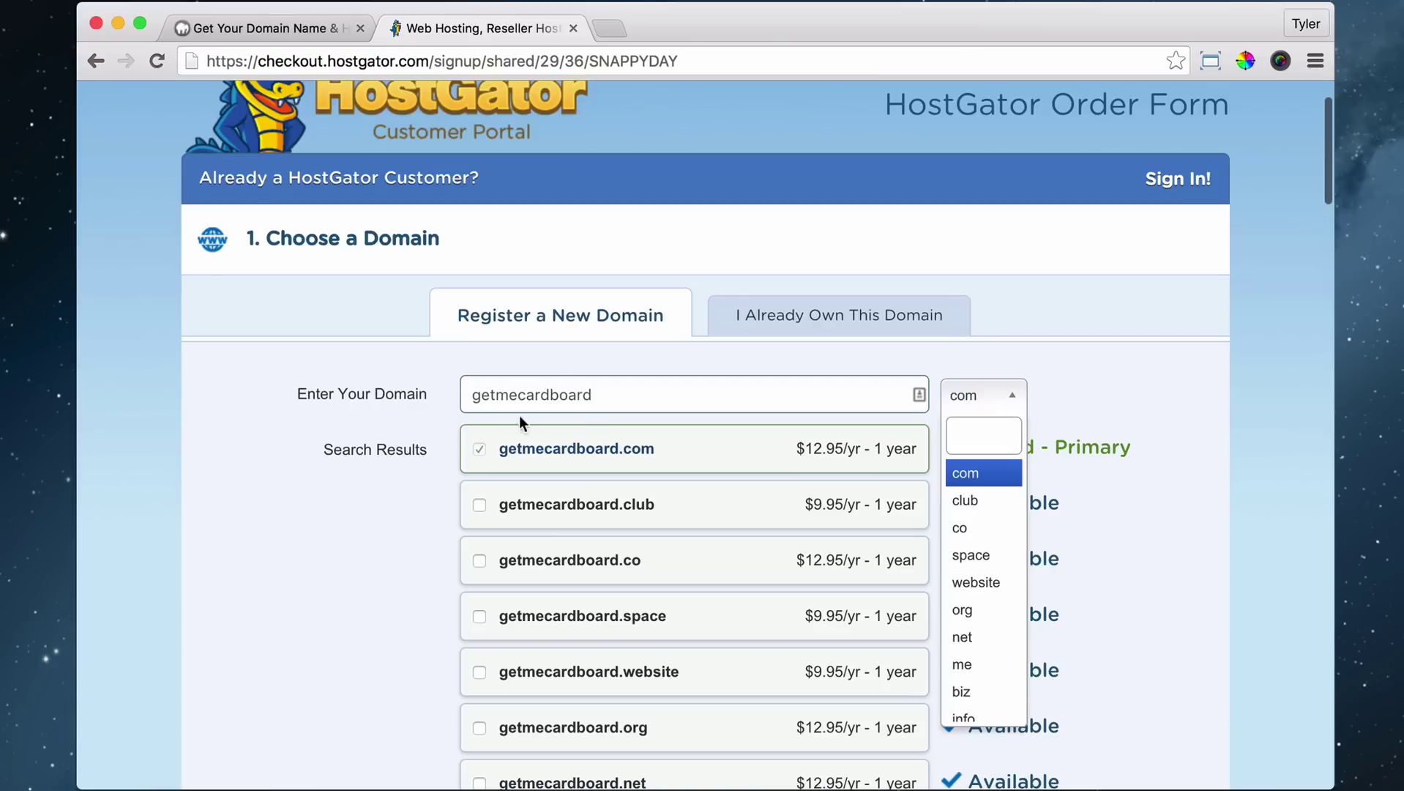
scroll(287, 416, down, 10)
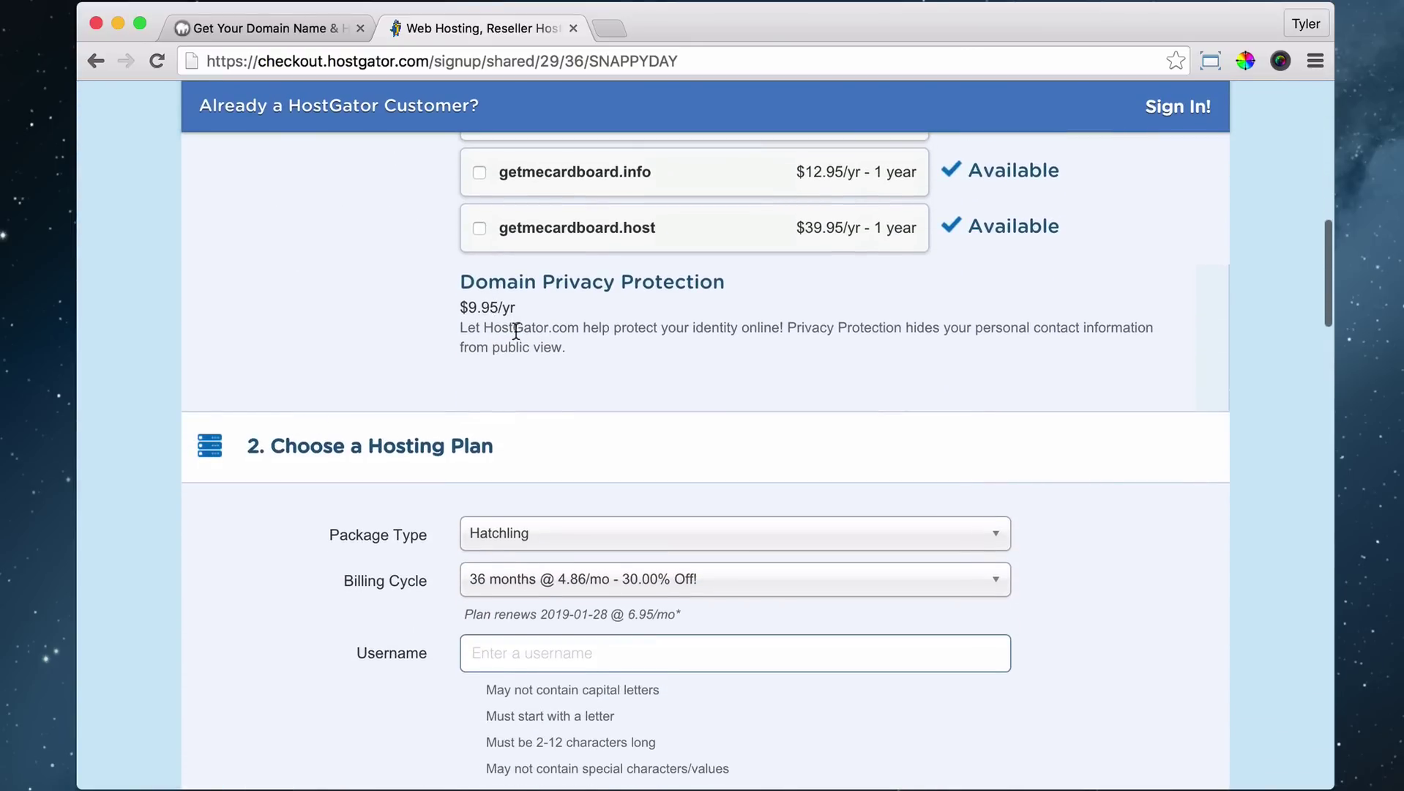
scroll(516, 331, up, 1)
drag(525, 324, 725, 320)
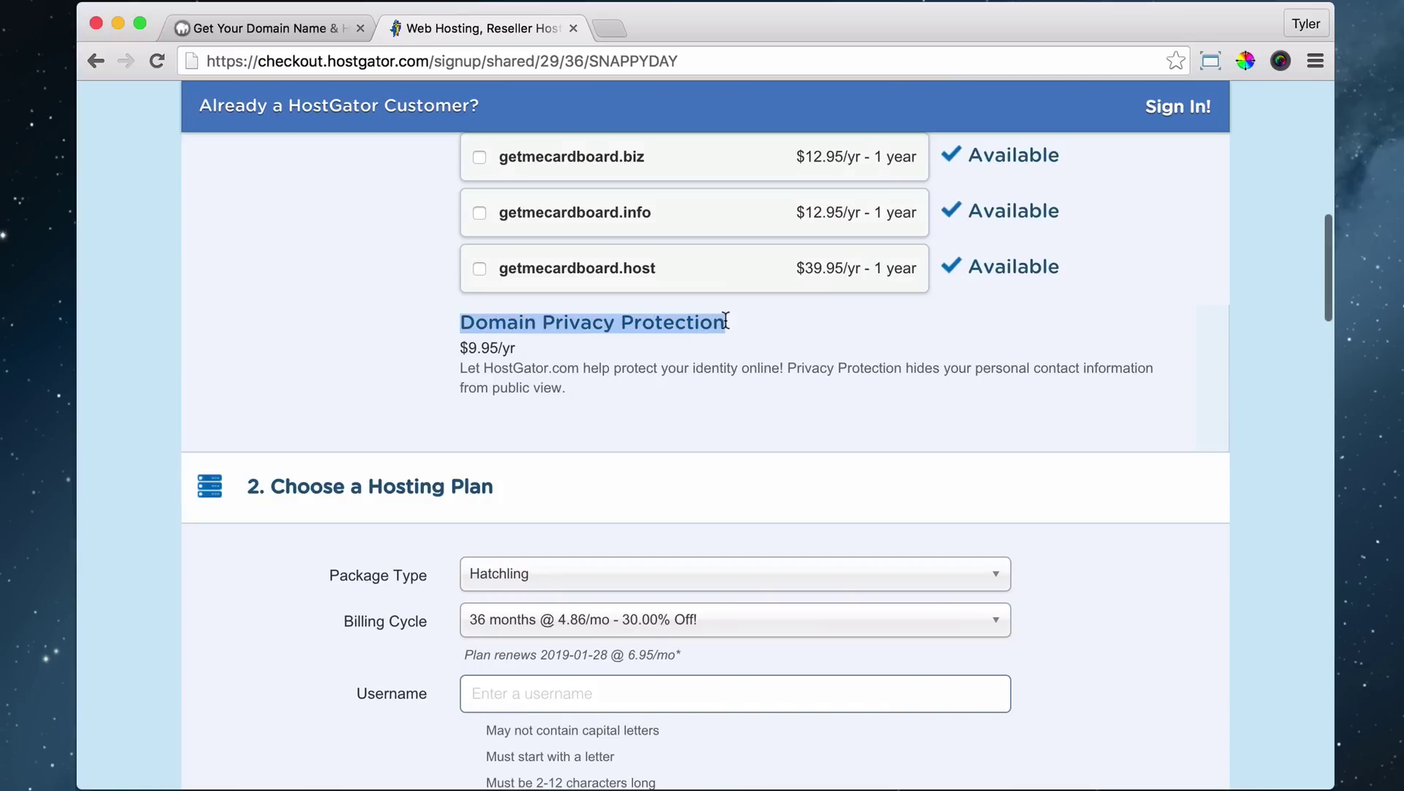
click(720, 321)
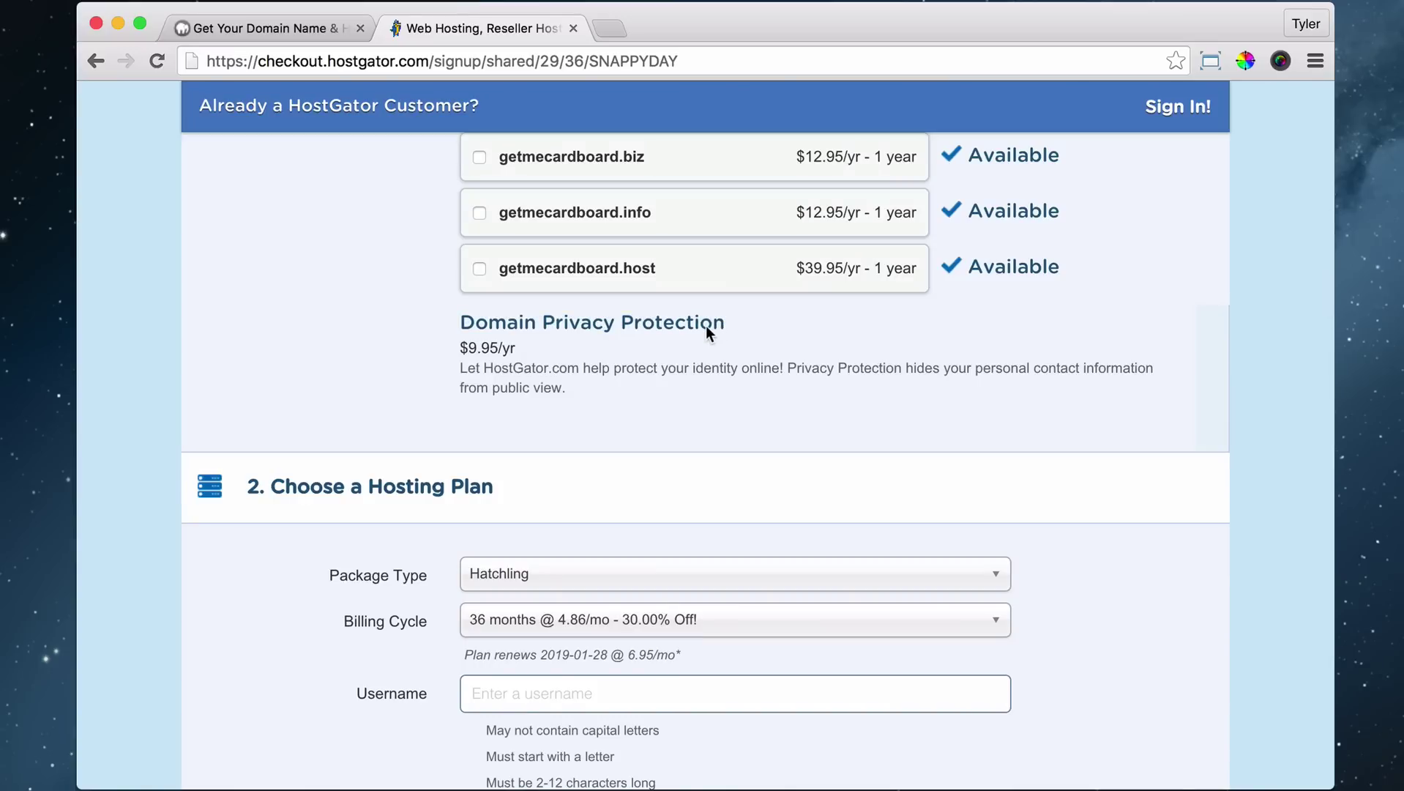
scroll(706, 327, down, 3)
scroll(618, 339, up, 3)
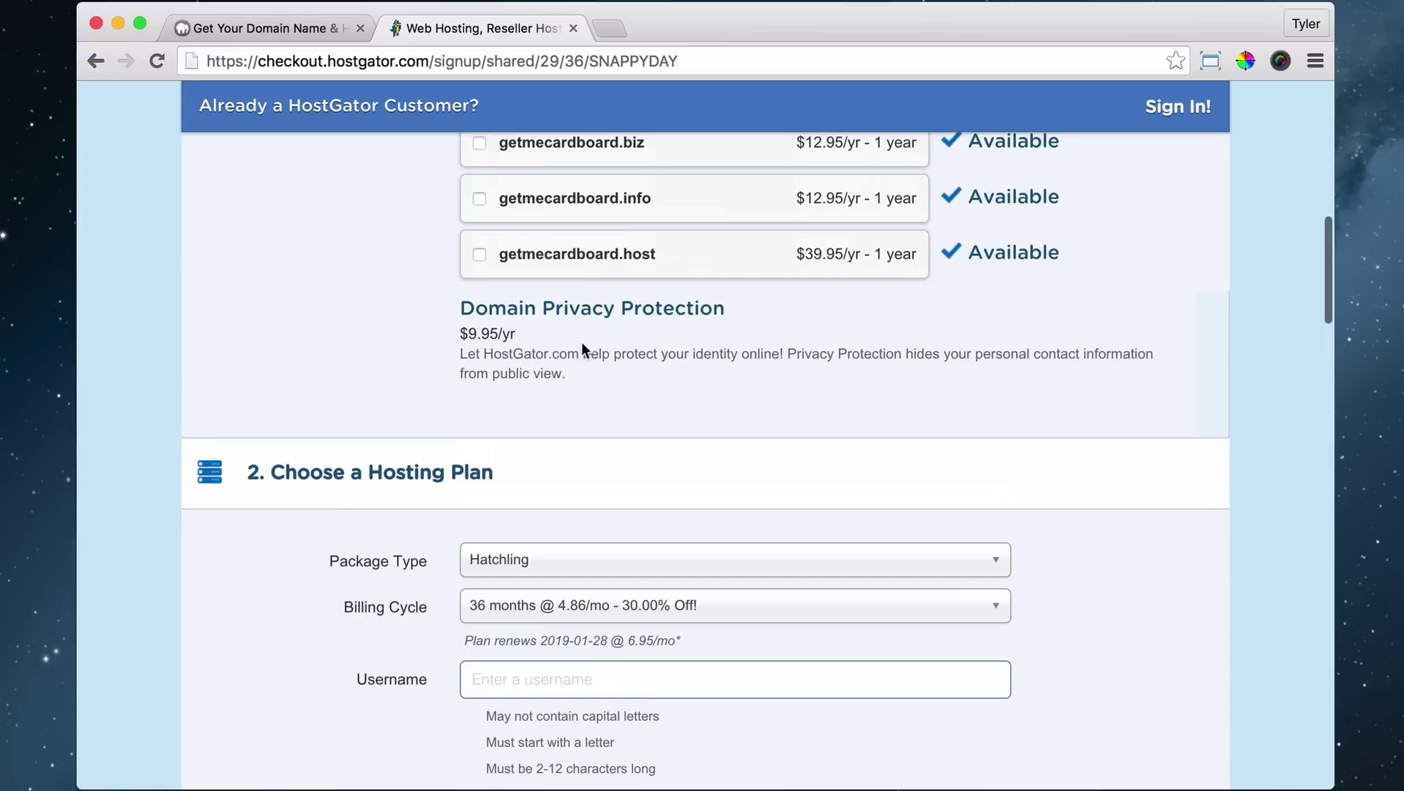
Move down to Choose a Hosting Plan, showing Hatchling at 36 months @ 4.86/mo.
scroll(556, 361, up, 10)
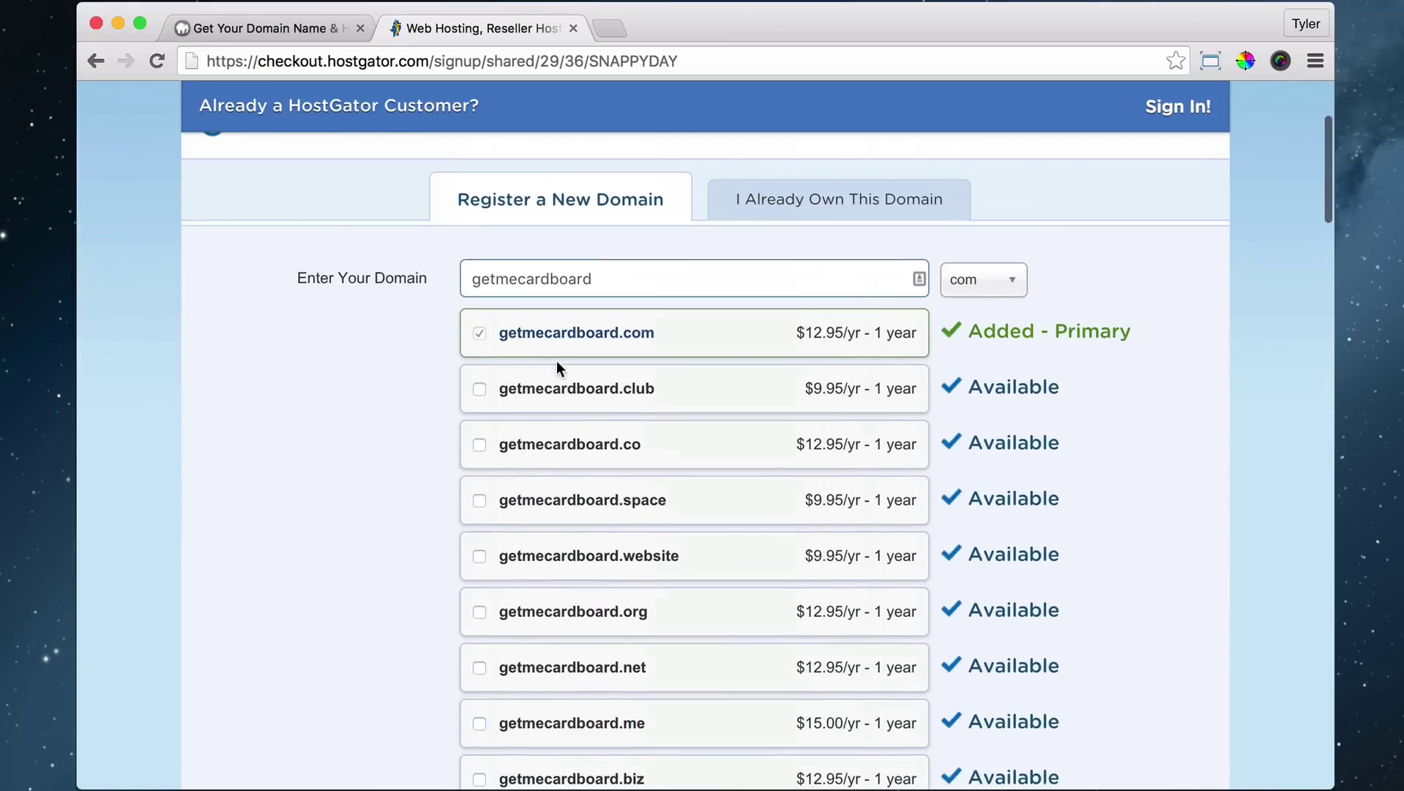
scroll(557, 362, down, 4)
scroll(559, 364, down, 5)
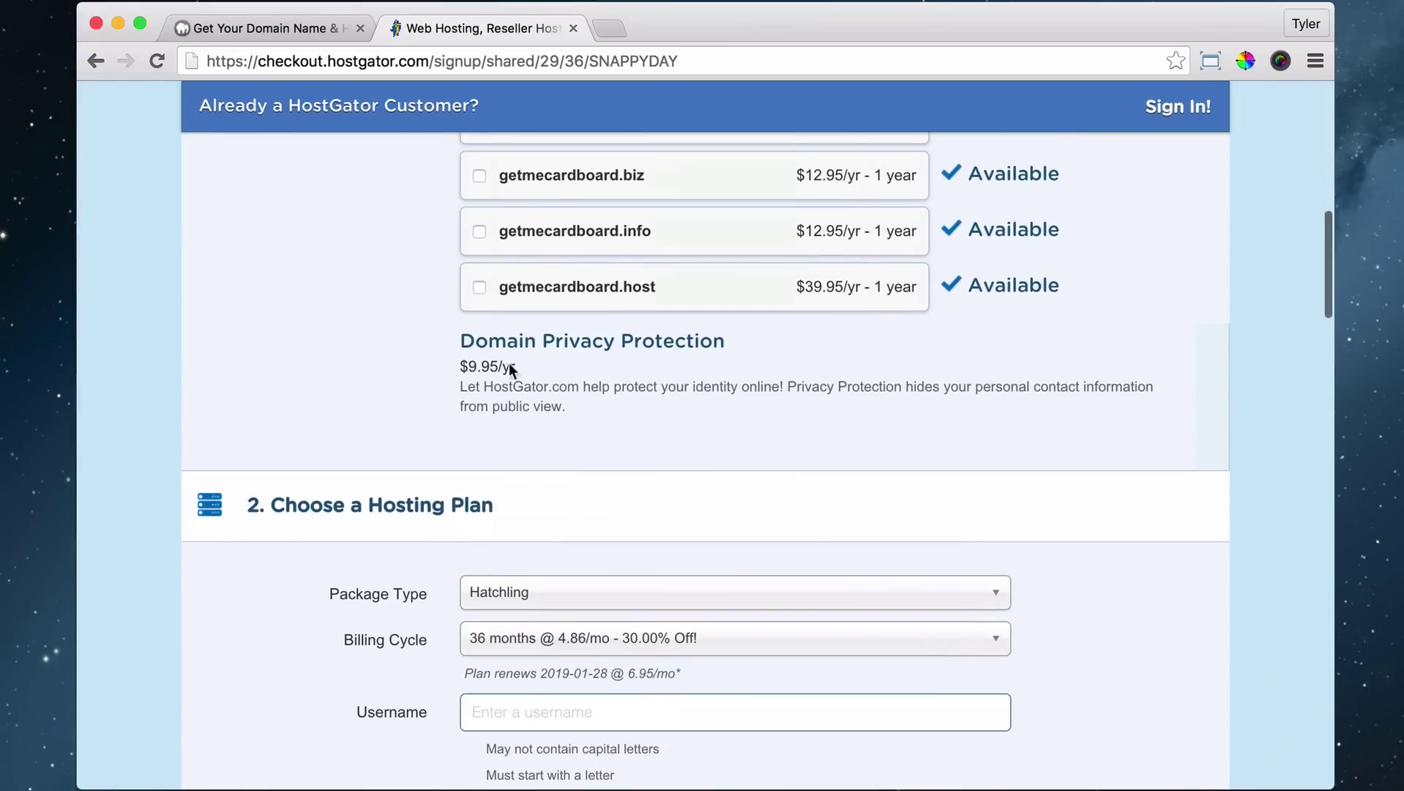
scroll(468, 364, down, 2)
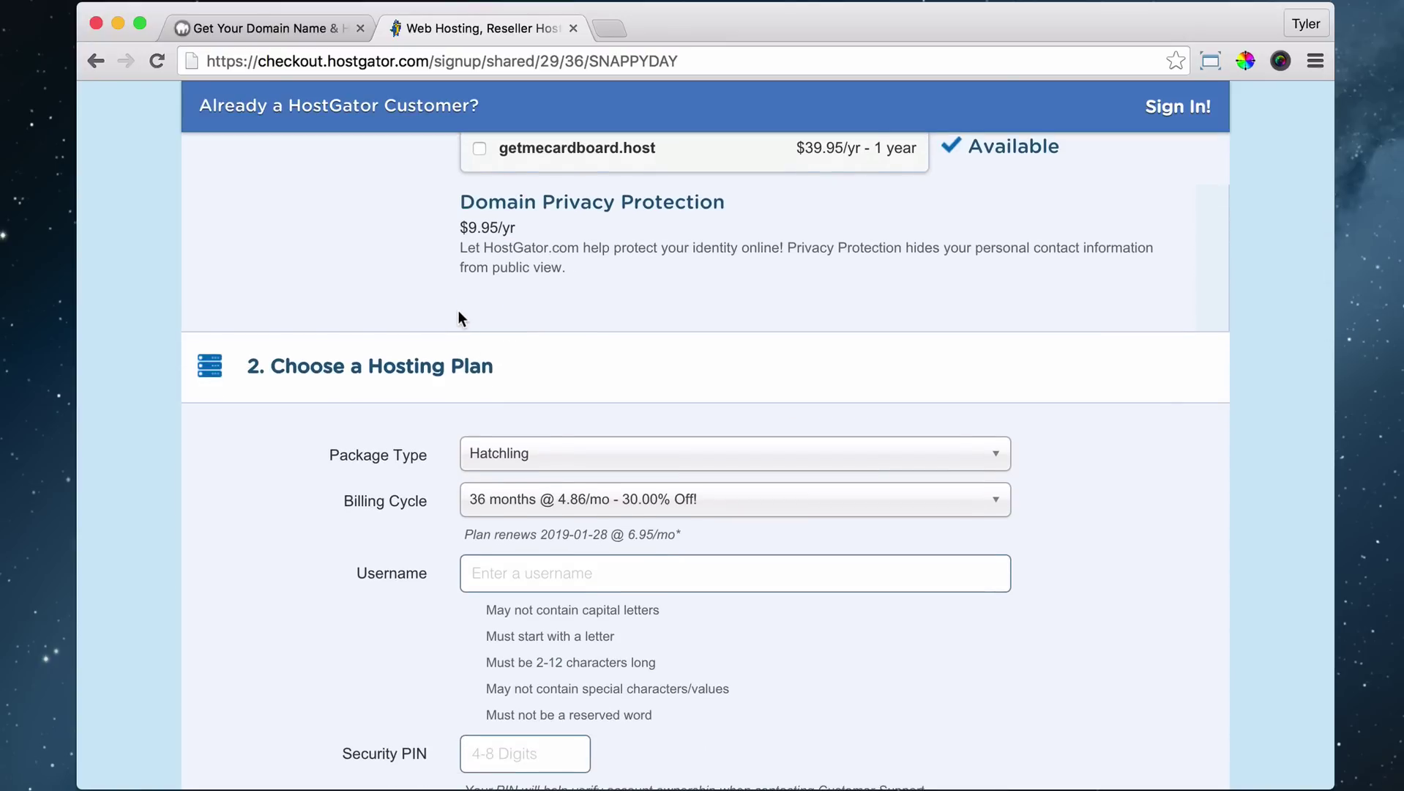
scroll(459, 310, down, 2)
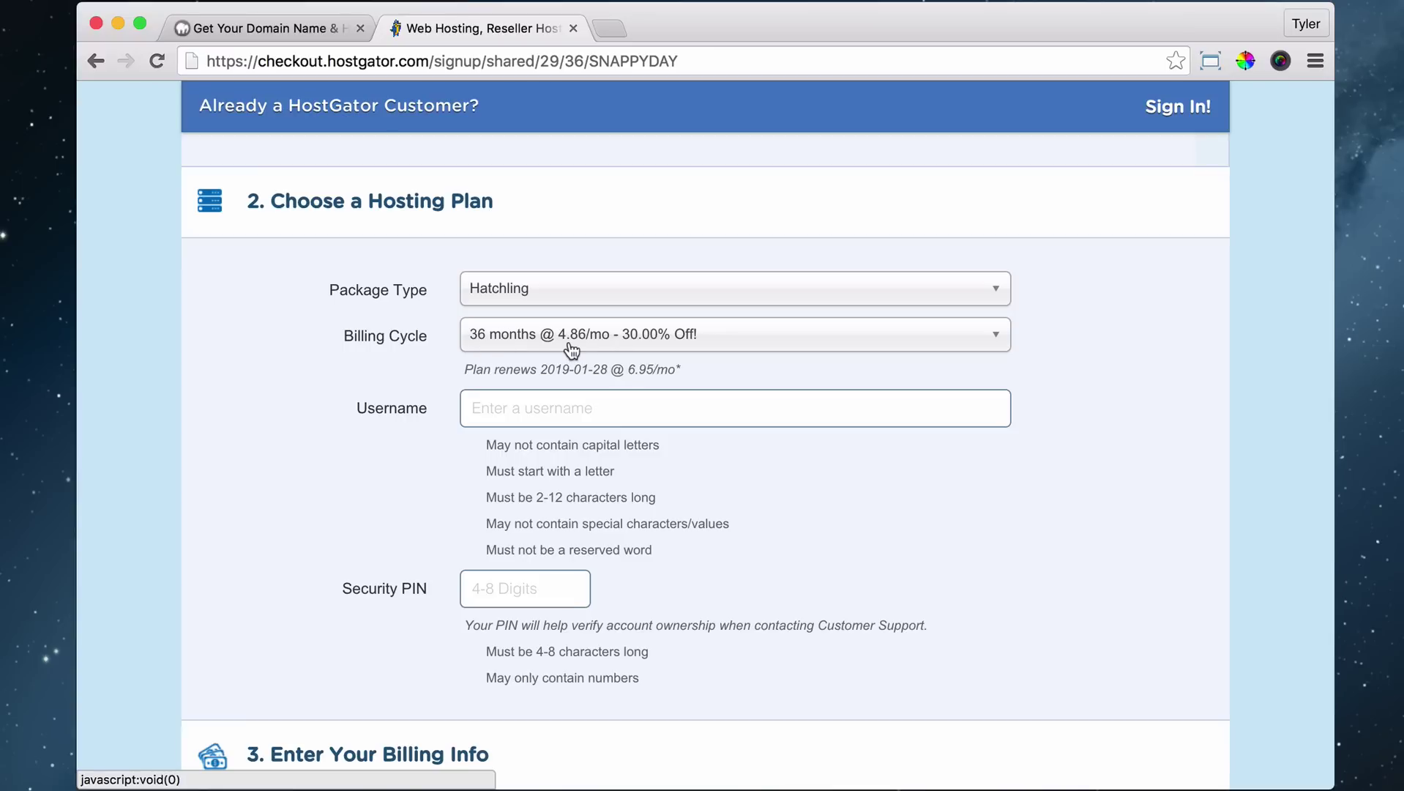
Set the Hatchling billing cycle to 1 month @ 8.76/mo.
click(572, 348)
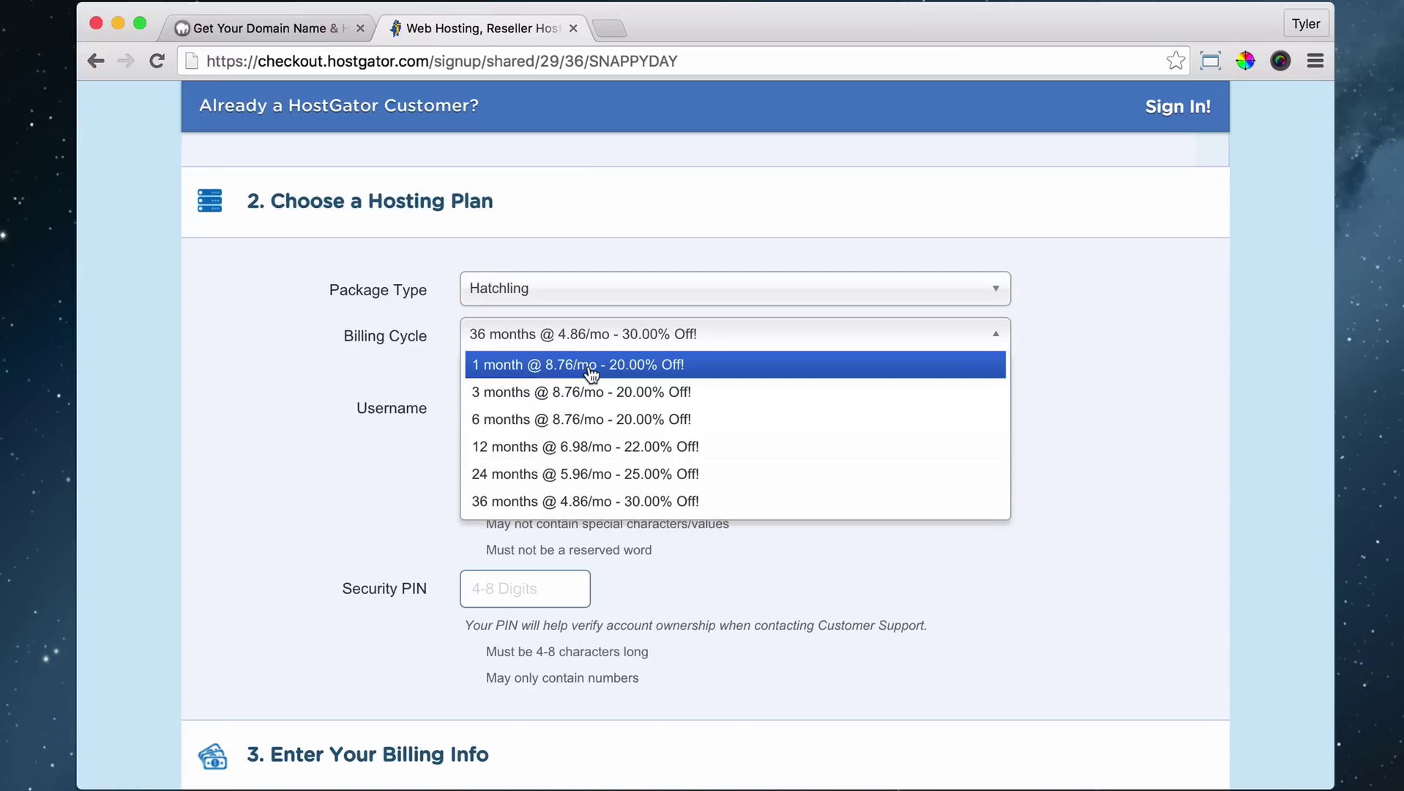
click(592, 375)
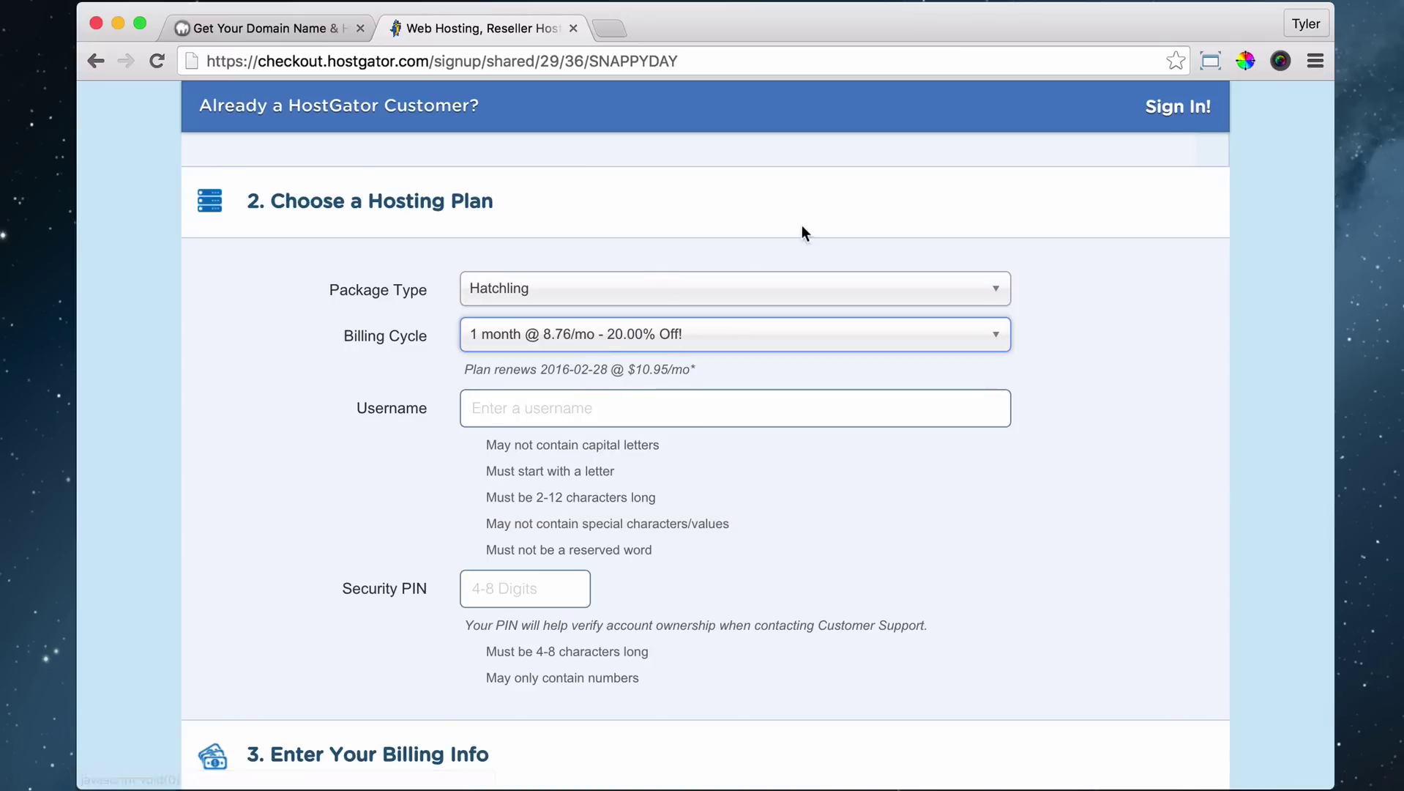
scroll(806, 242, down, 3)
scroll(806, 251, up, 2)
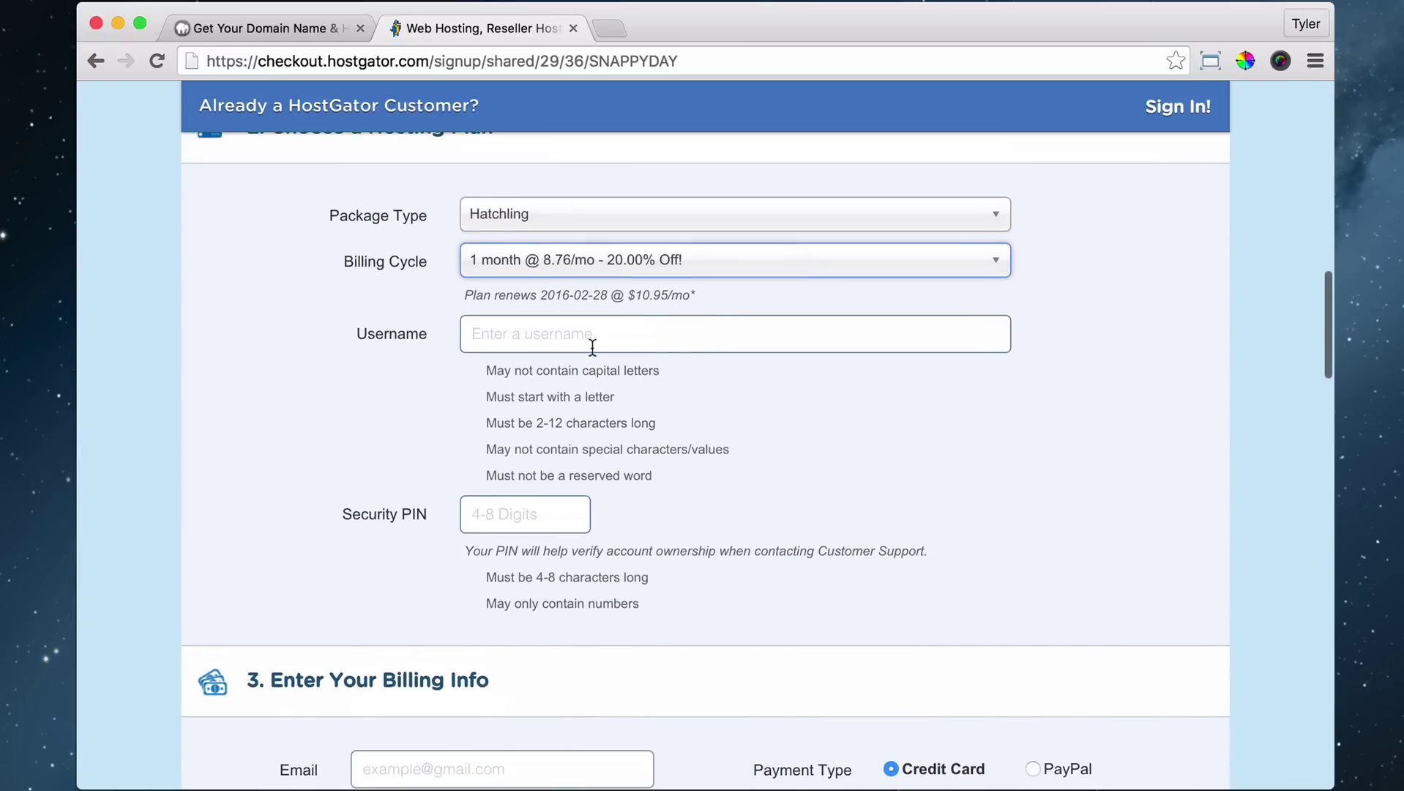
click(575, 334)
text(tyler27)
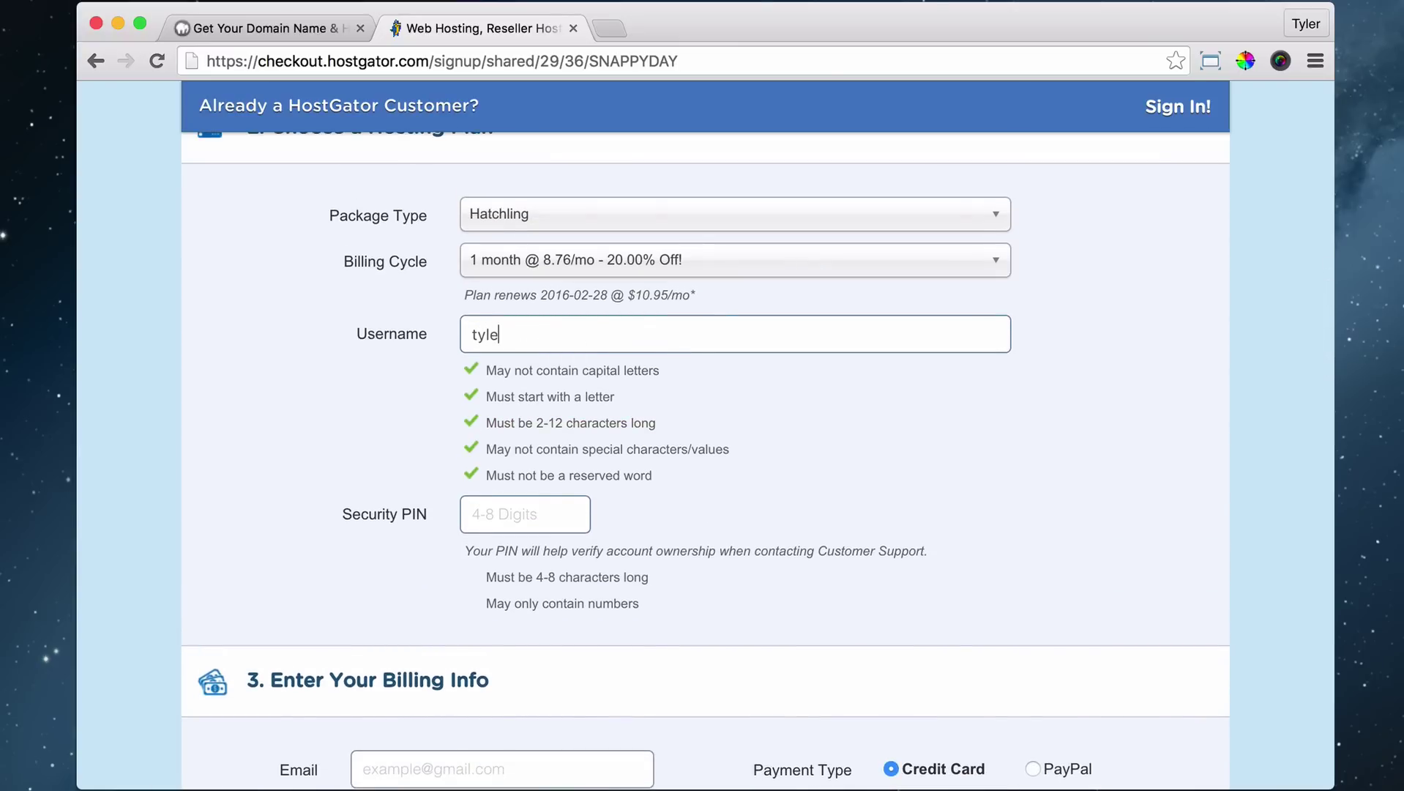
click(541, 505)
scroll(818, 425, down, 7)
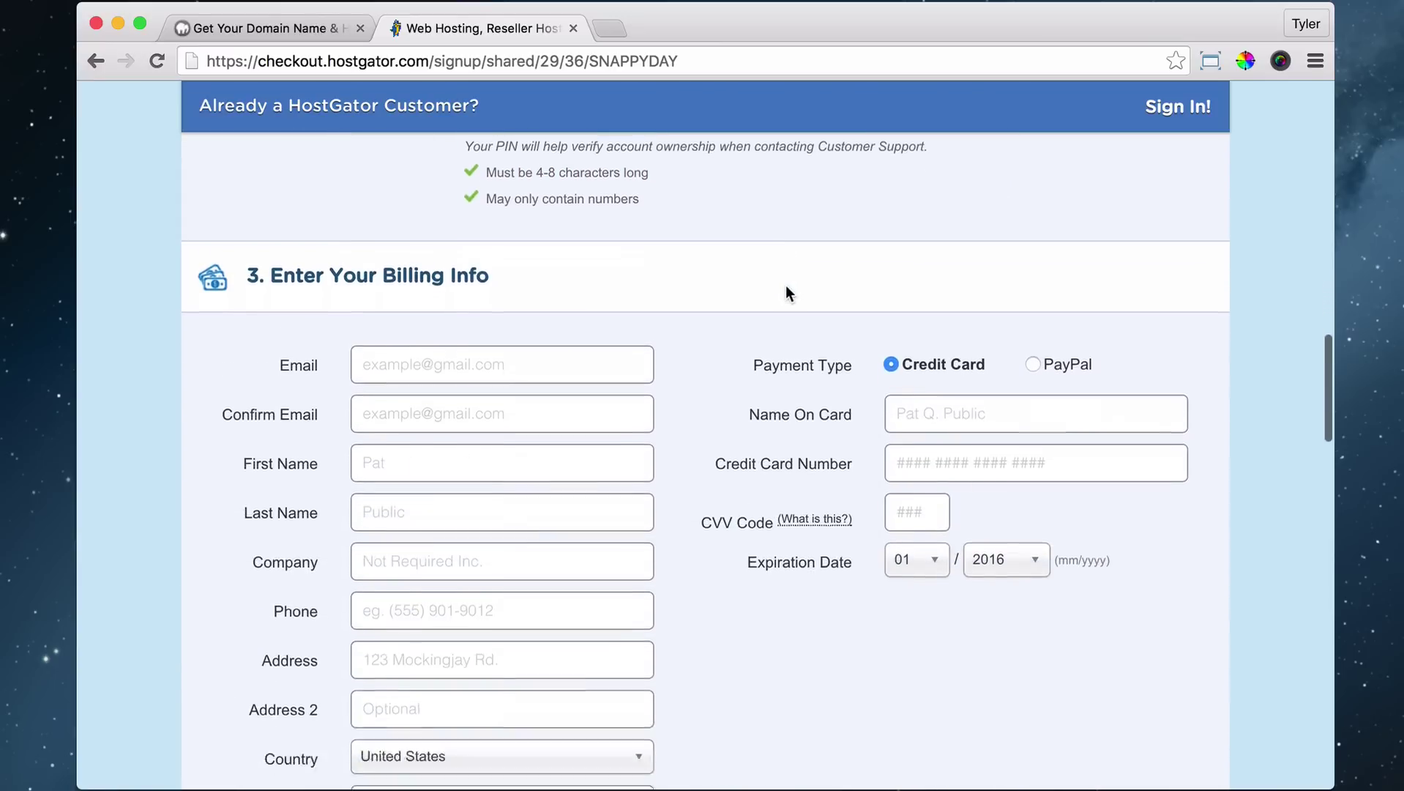
Untick the SiteLock security add-on under Add Additional Services.
scroll(820, 288, down, 3)
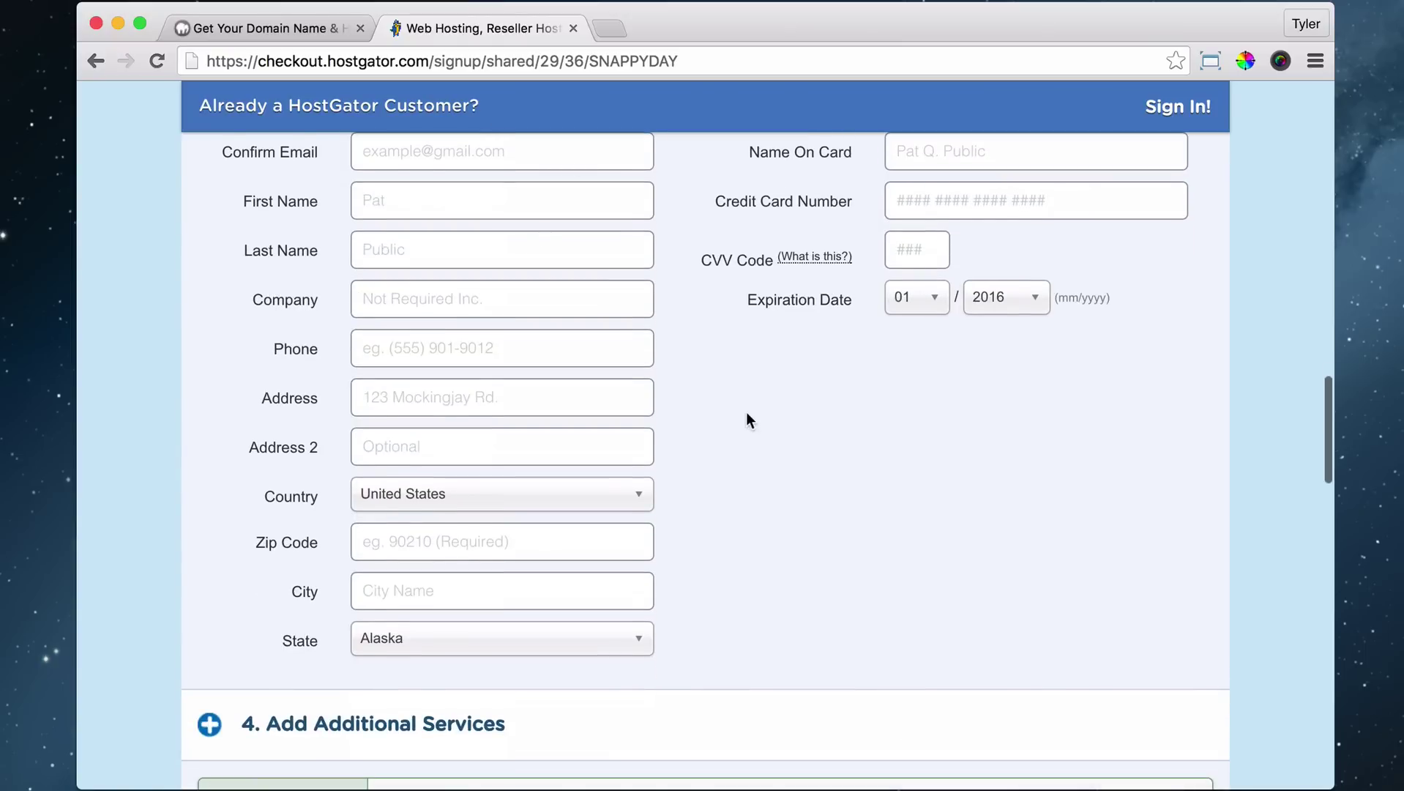
scroll(746, 413, up, 3)
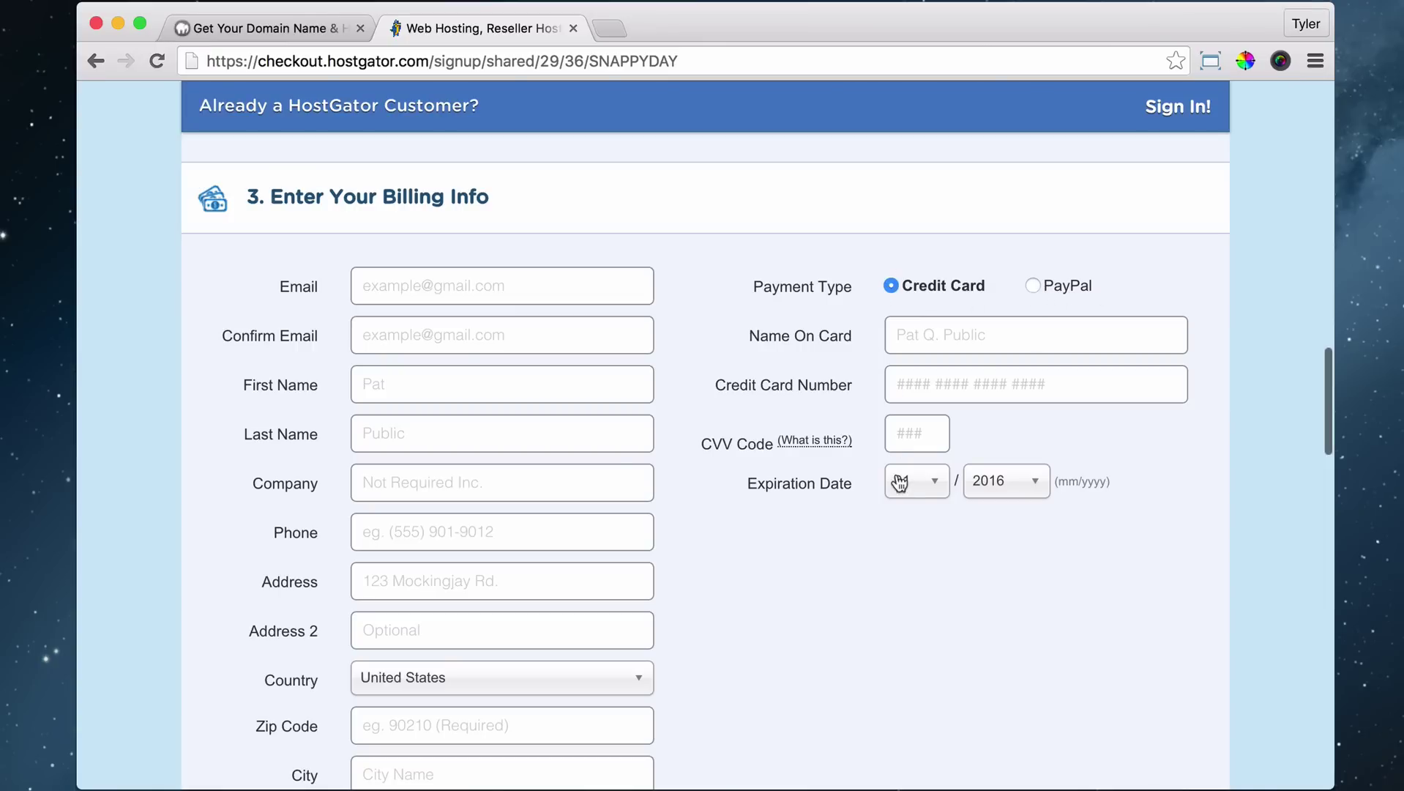
scroll(809, 308, down, 5)
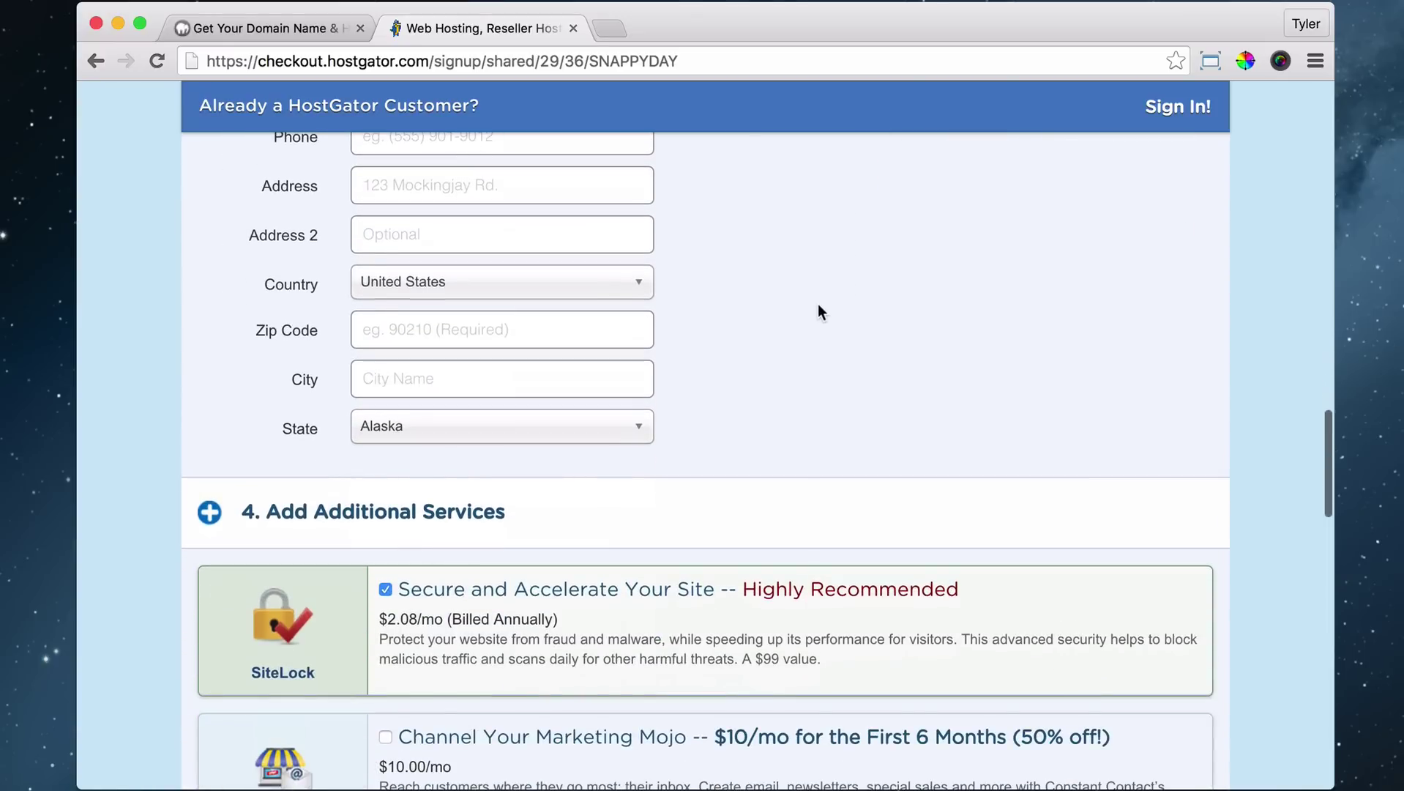
scroll(824, 309, down, 3)
scroll(848, 306, down, 2)
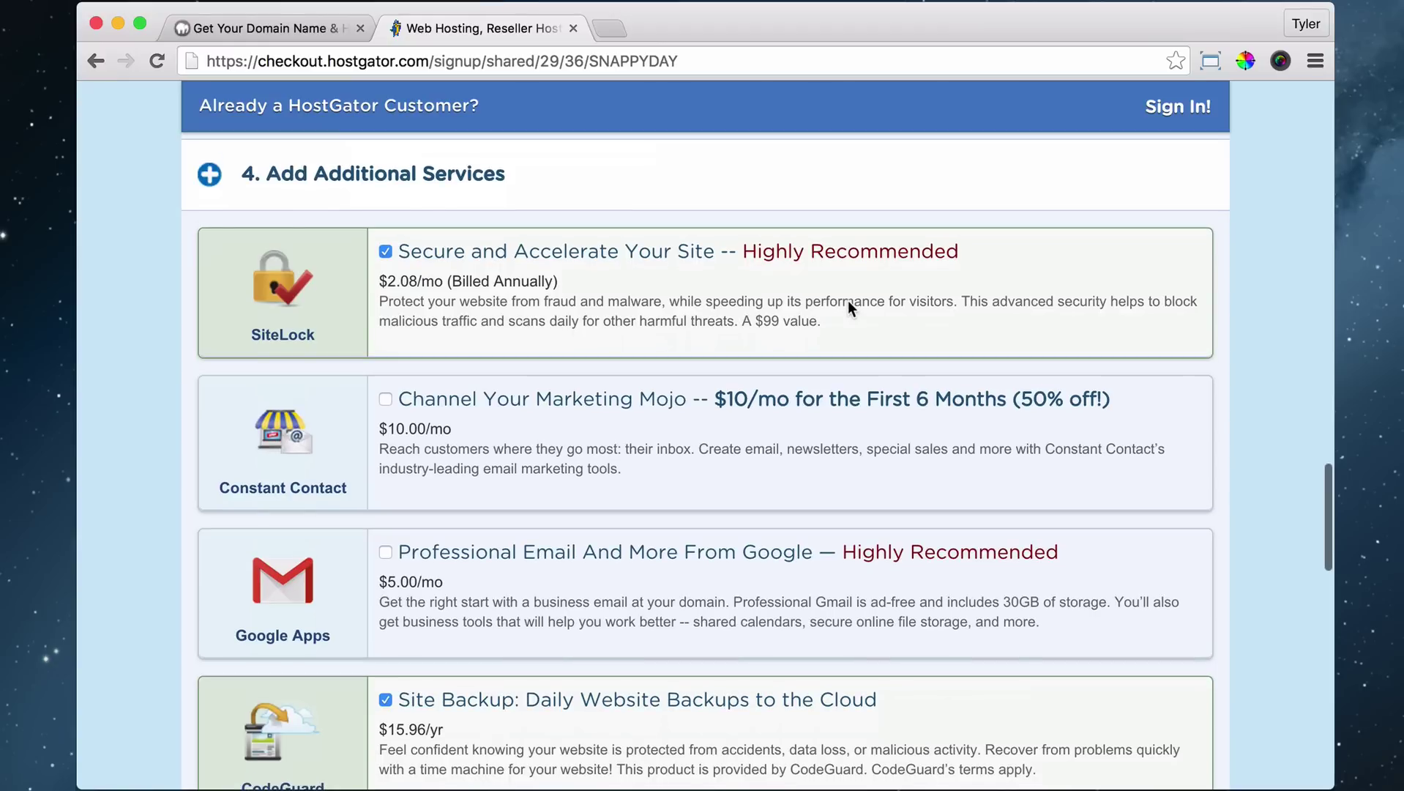
scroll(848, 306, down, 1)
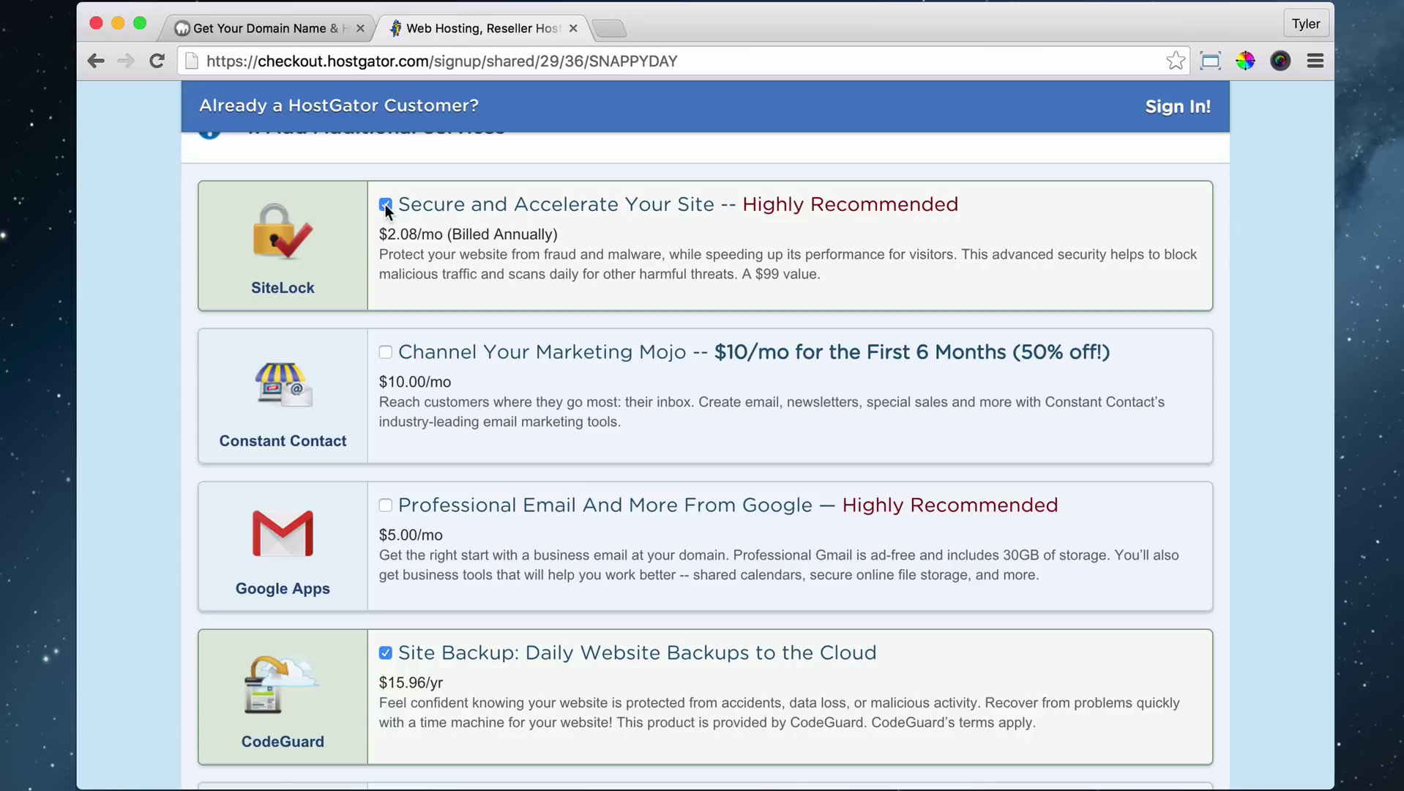
click(386, 204)
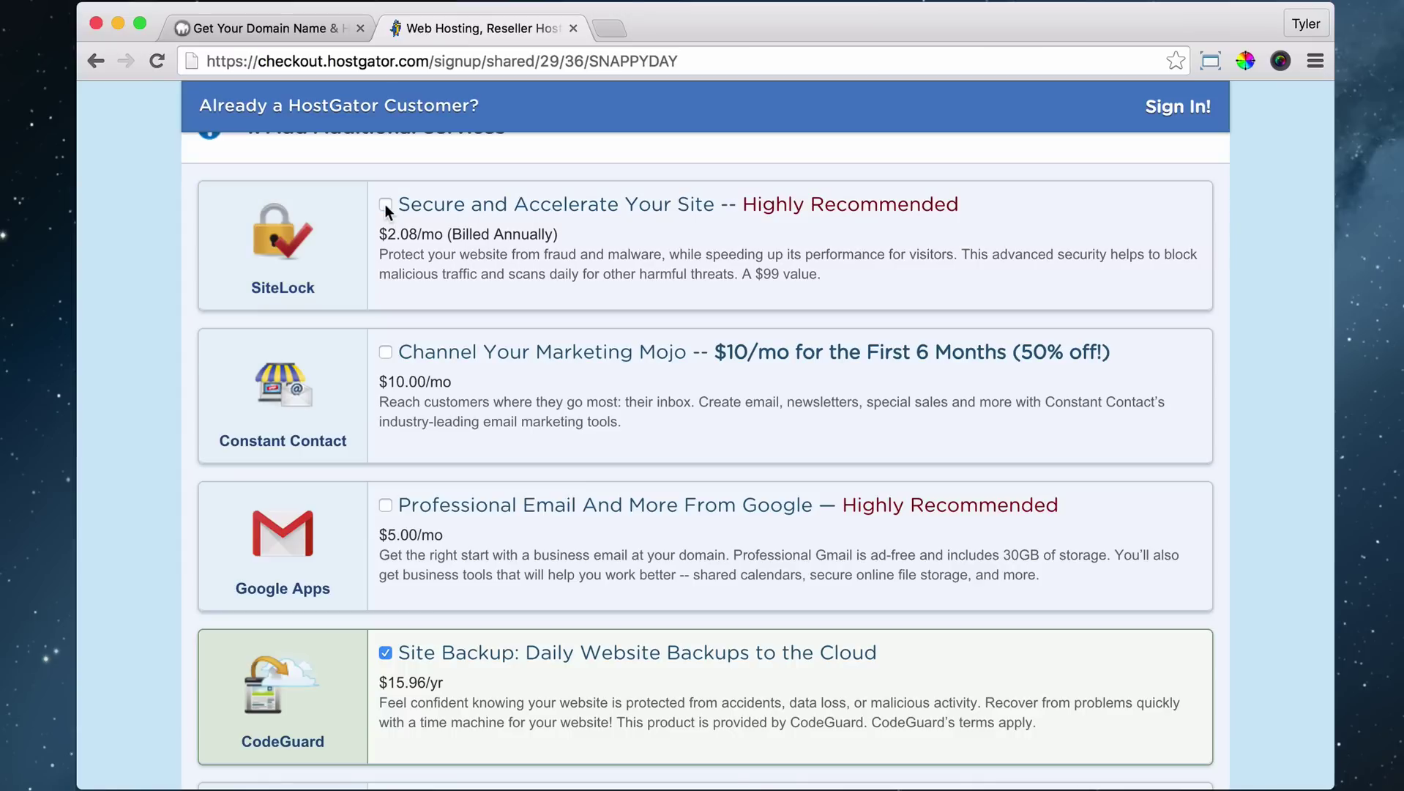
Untick CodeGuard Site Backup, bringing the order total to $21.71.
scroll(710, 291, down, 3)
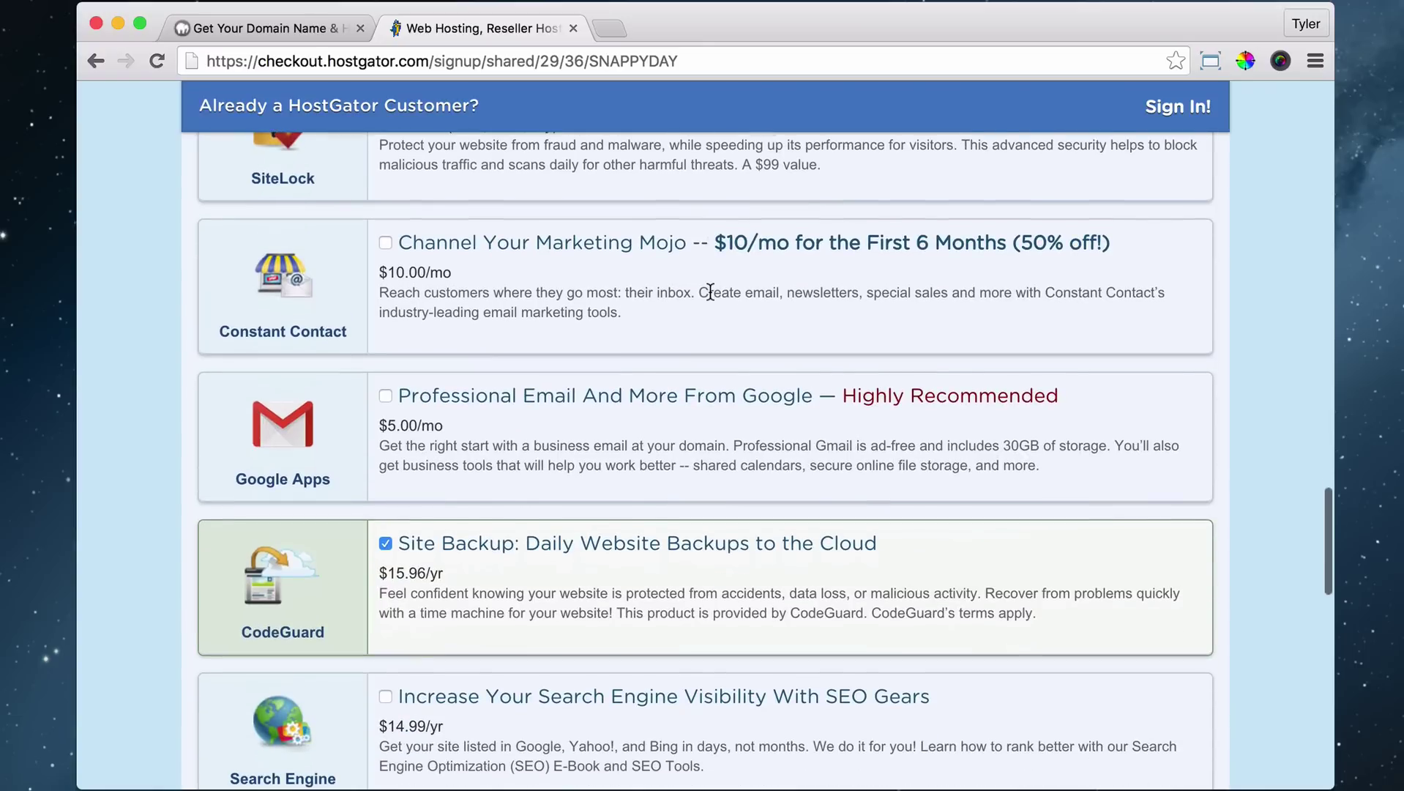
scroll(709, 291, down, 6)
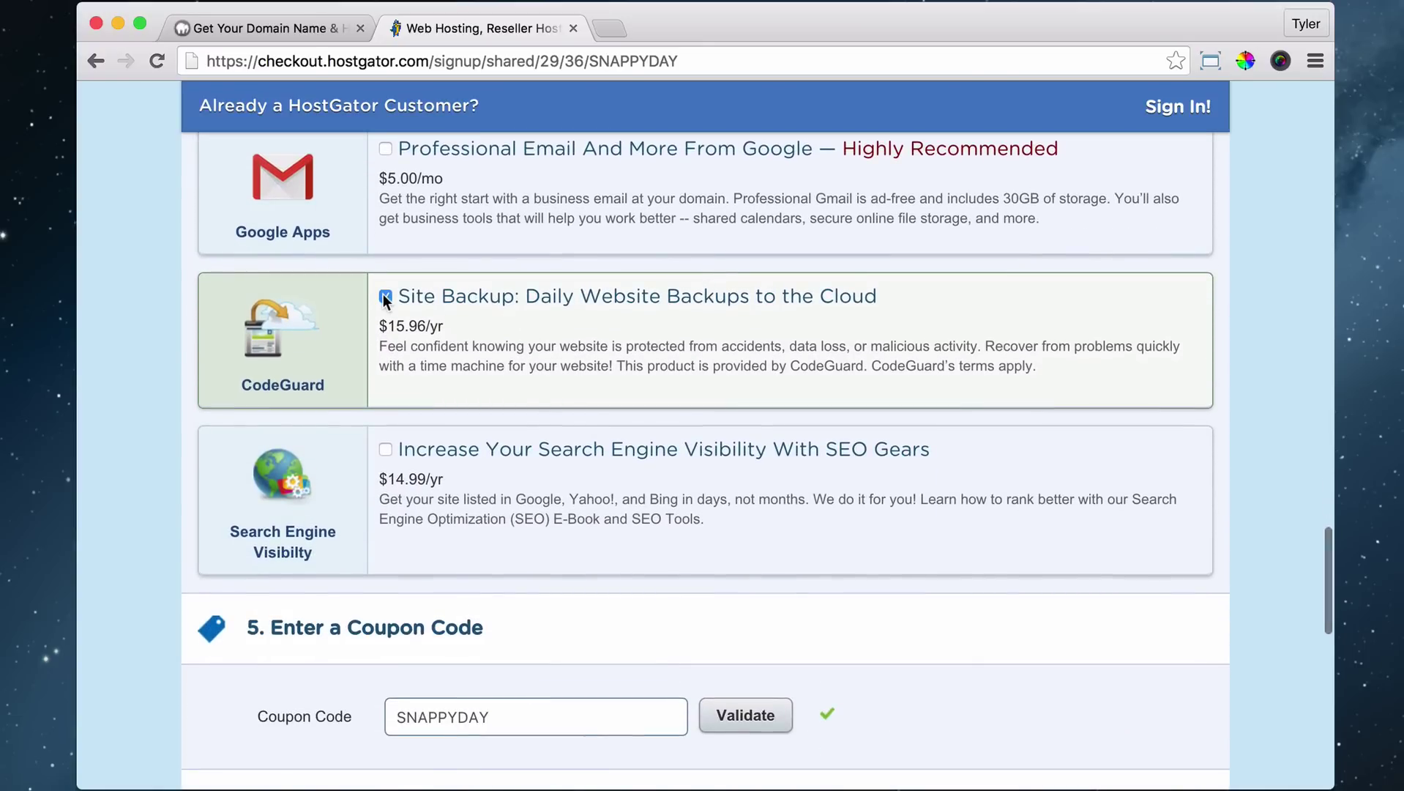
click(383, 294)
scroll(608, 301, down, 6)
scroll(610, 298, down, 5)
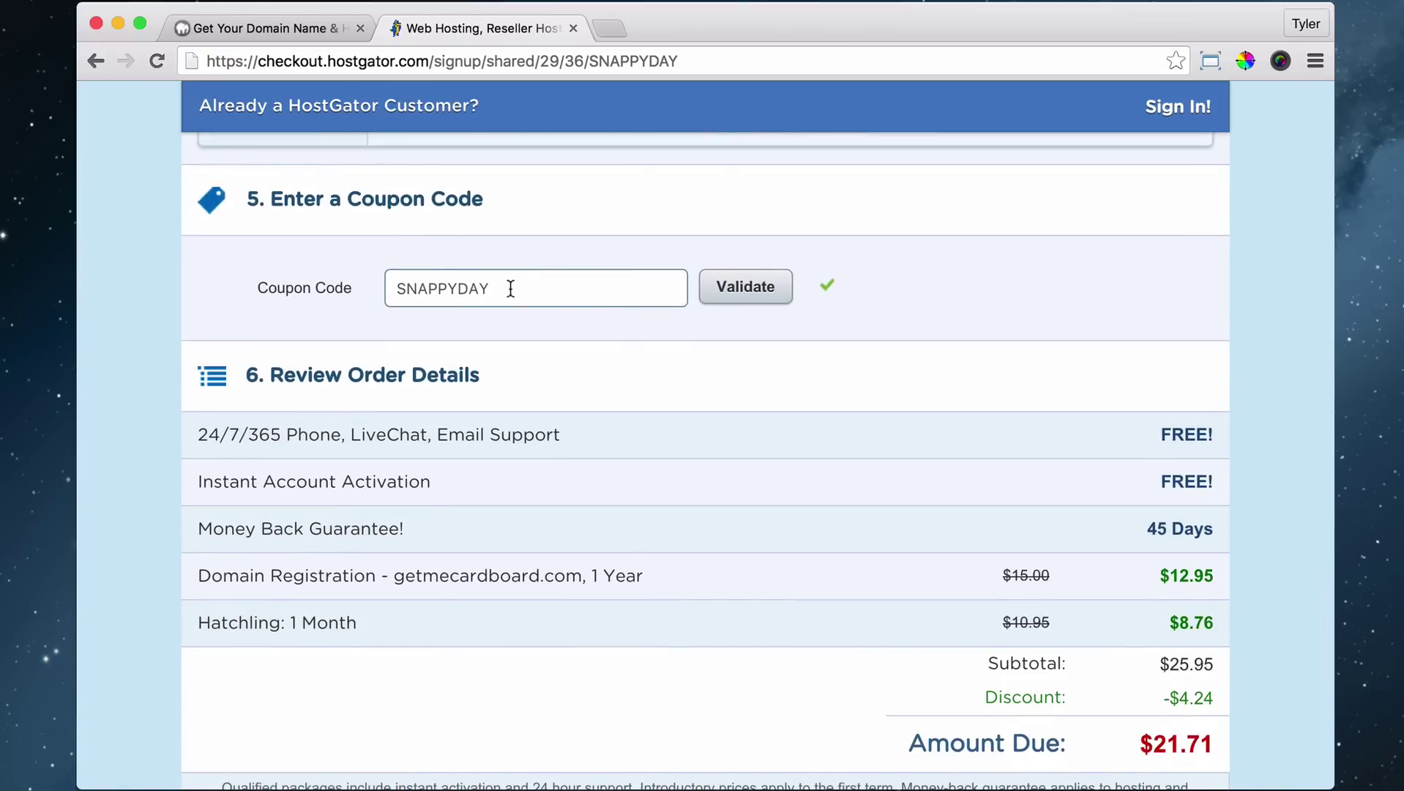
scroll(512, 289, down, 1)
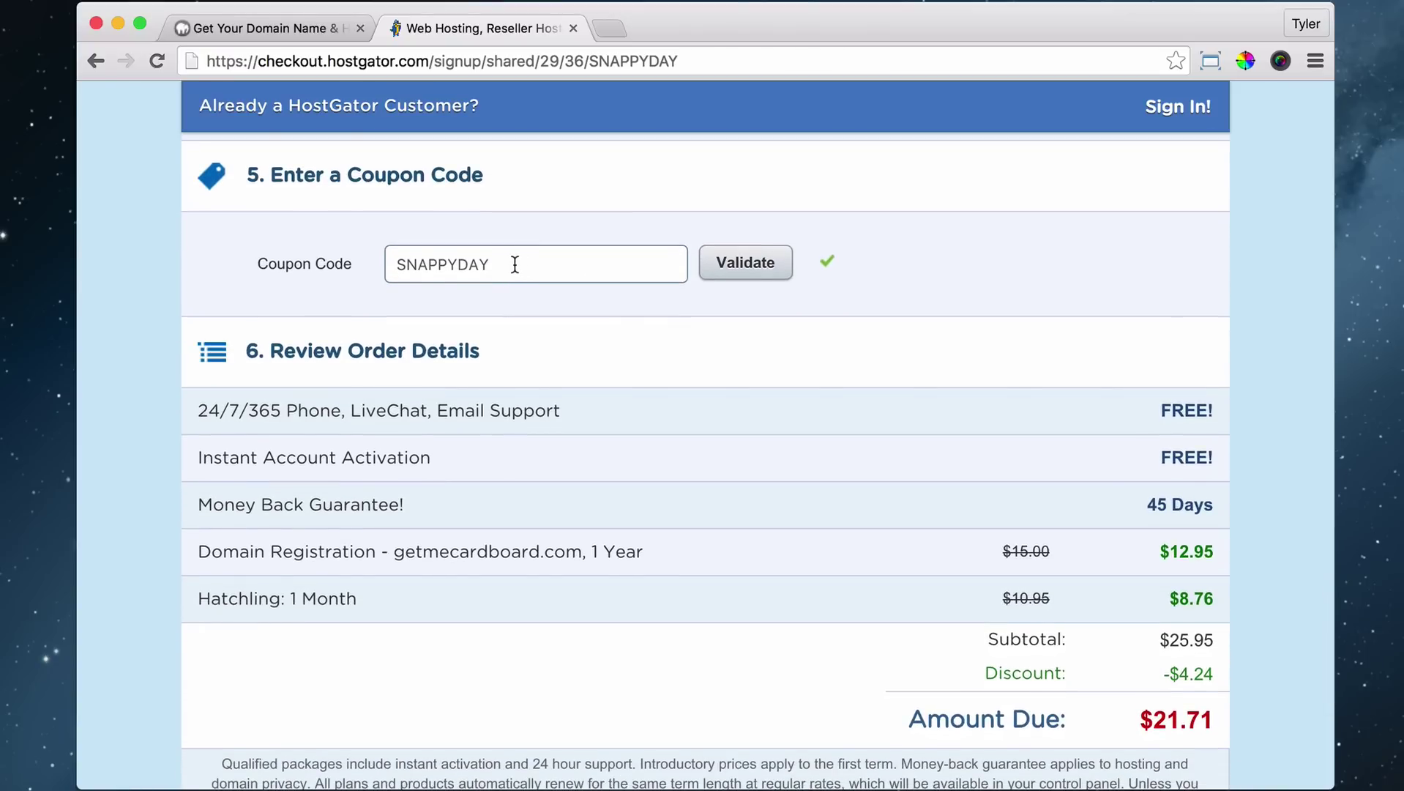
Replace the SNAPPYDAY coupon code with ThirtyFive and validate it.
scroll(516, 266, up, 1)
double_click(486, 270)
scroll(594, 278, down, 2)
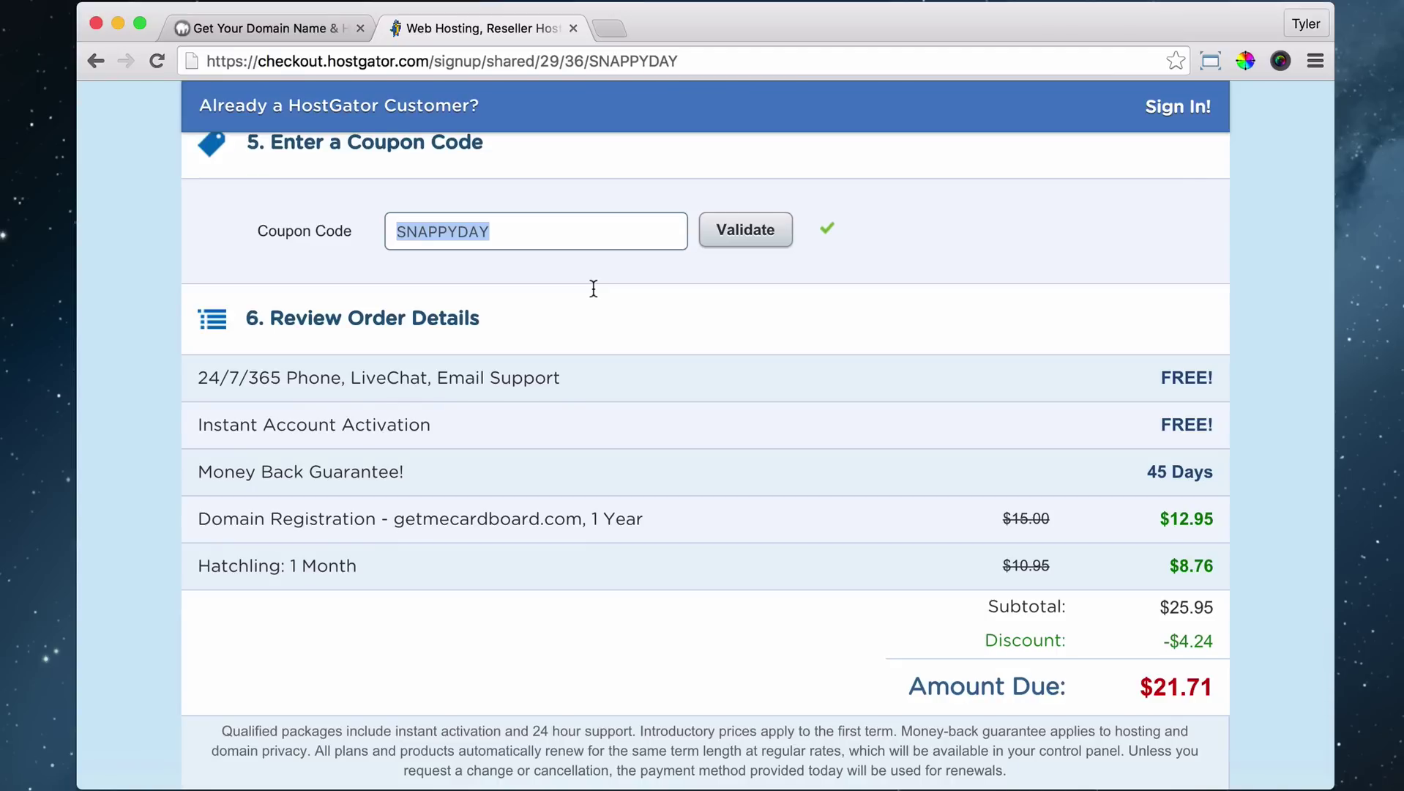
text(T)
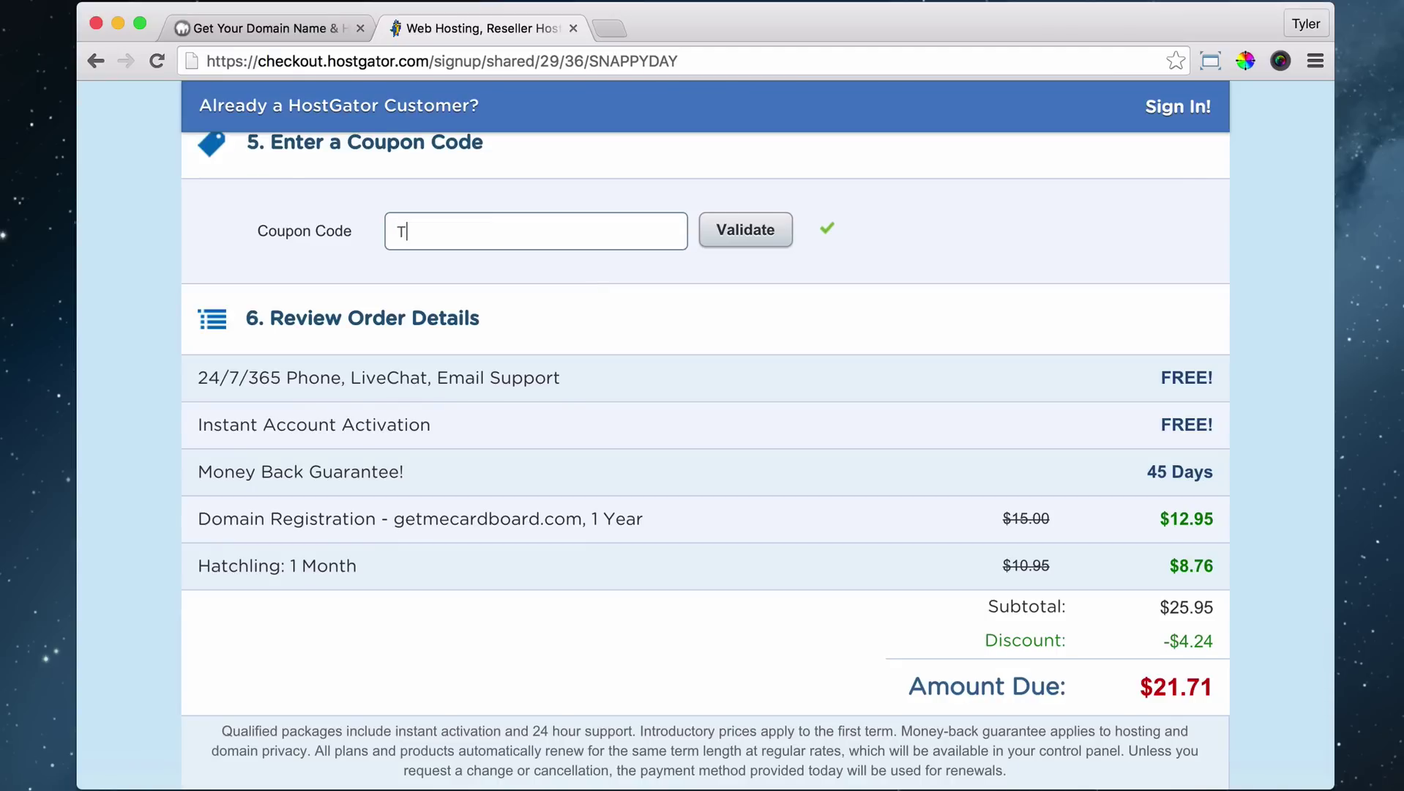
text(hirtyFive)
click(715, 228)
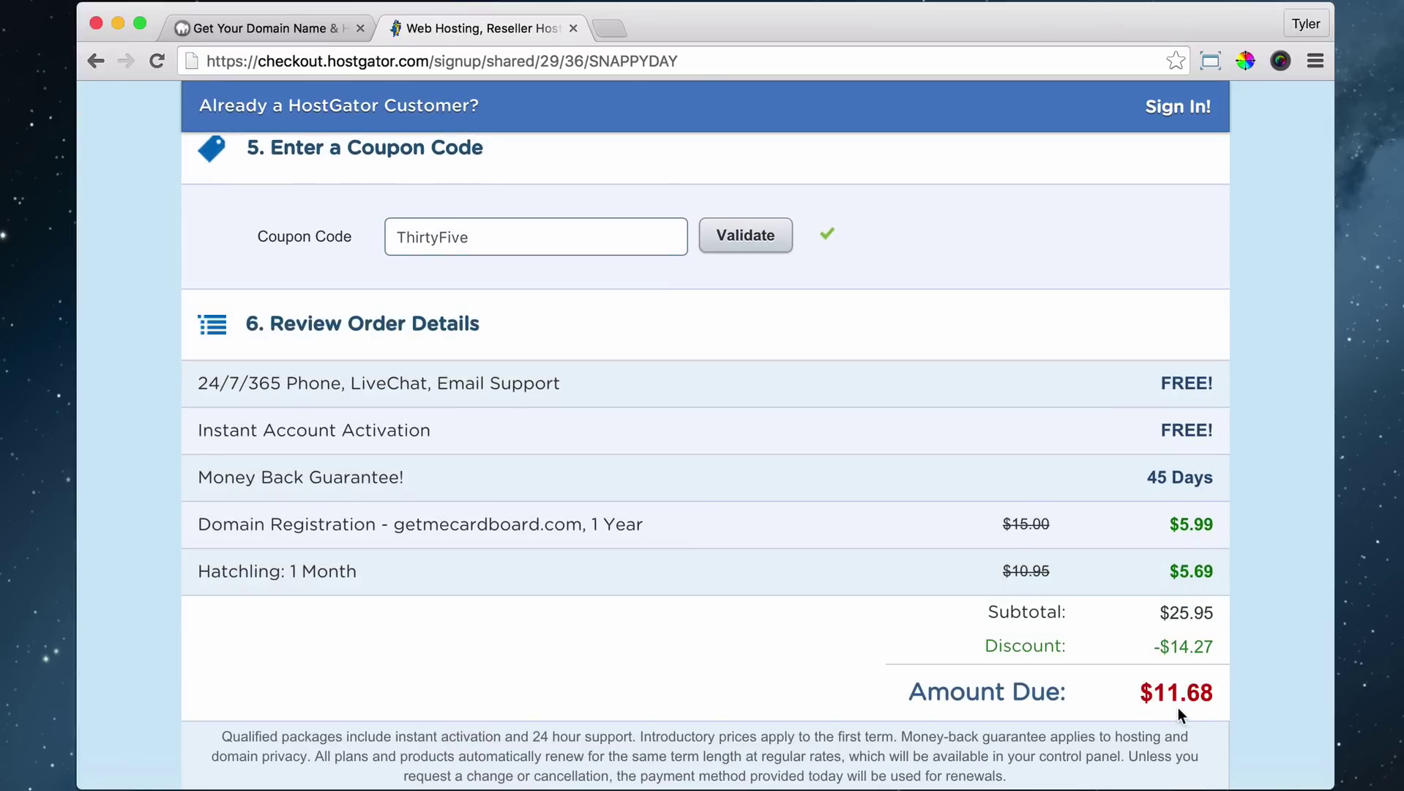
Point out the new $14.27 discount and $11.68 amount due.
drag(1170, 524, 1266, 522)
click(1143, 524)
scroll(1107, 624, down, 3)
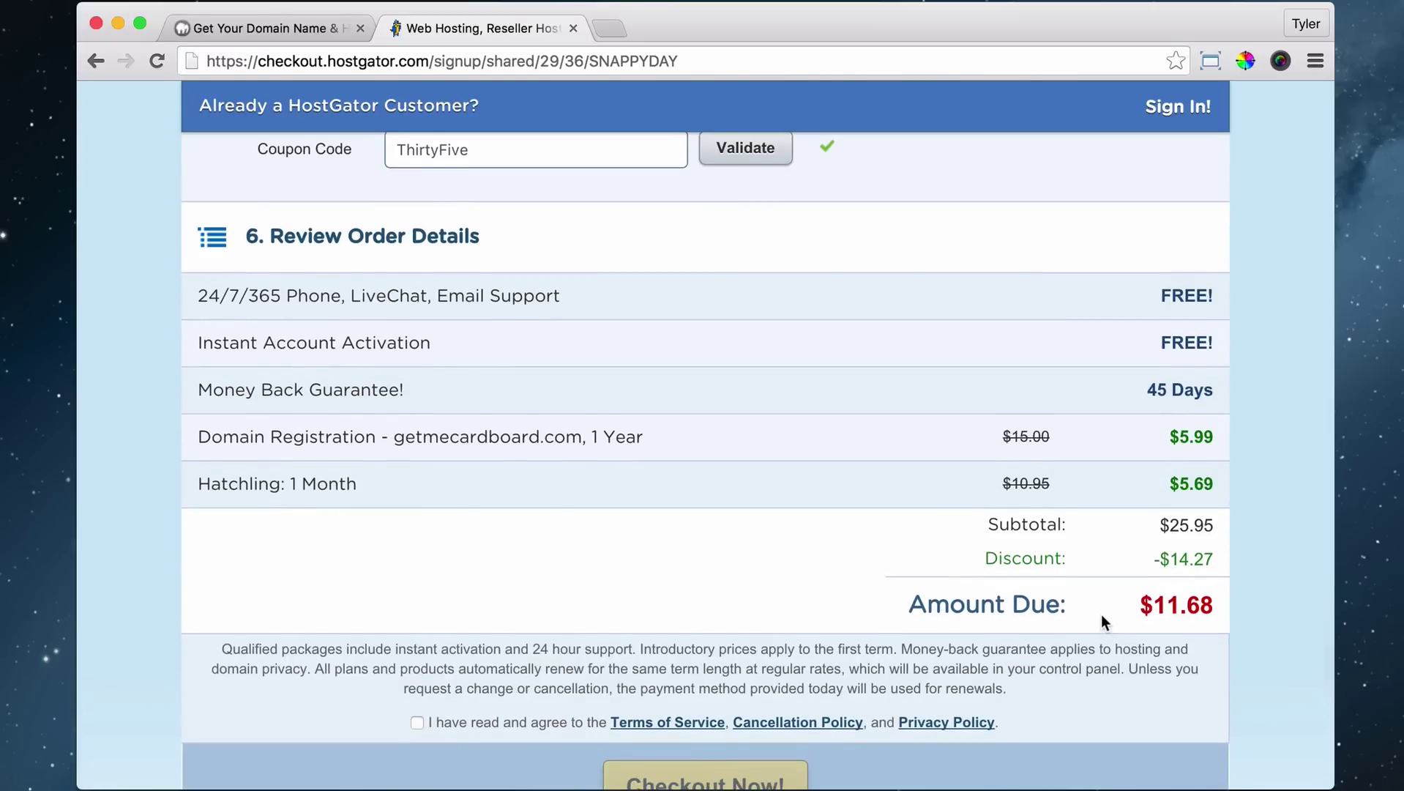
scroll(1095, 605, up, 3)
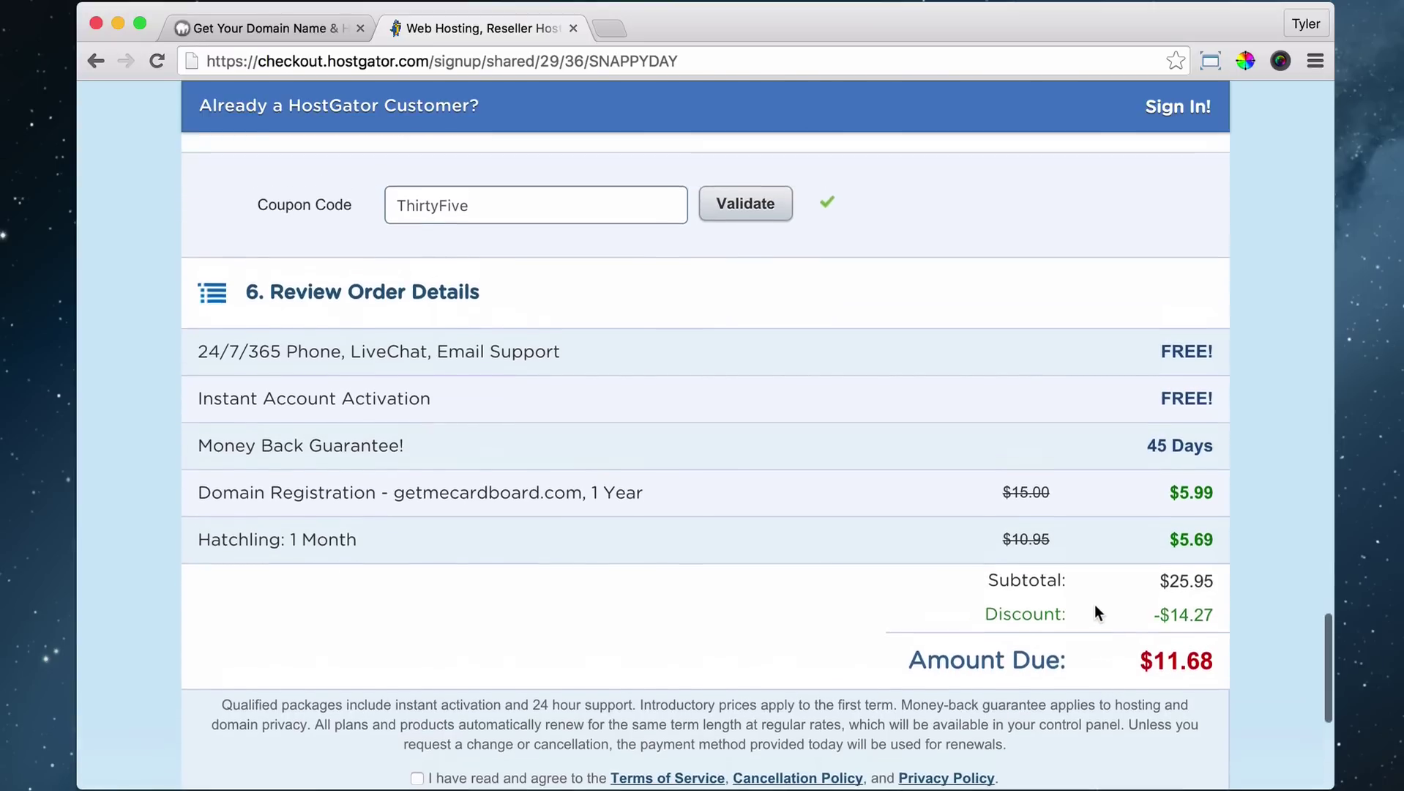
drag(490, 246, 333, 249)
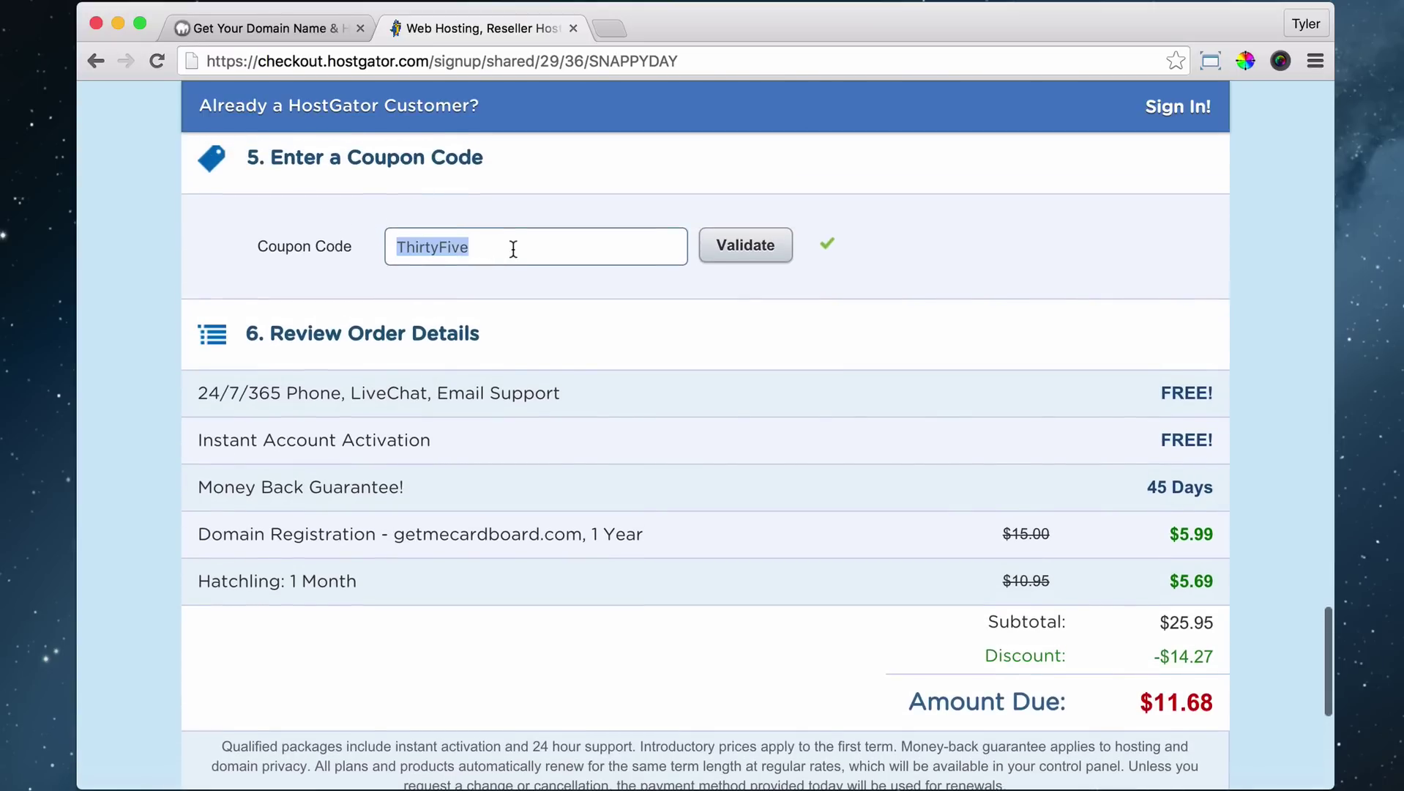
click(494, 249)
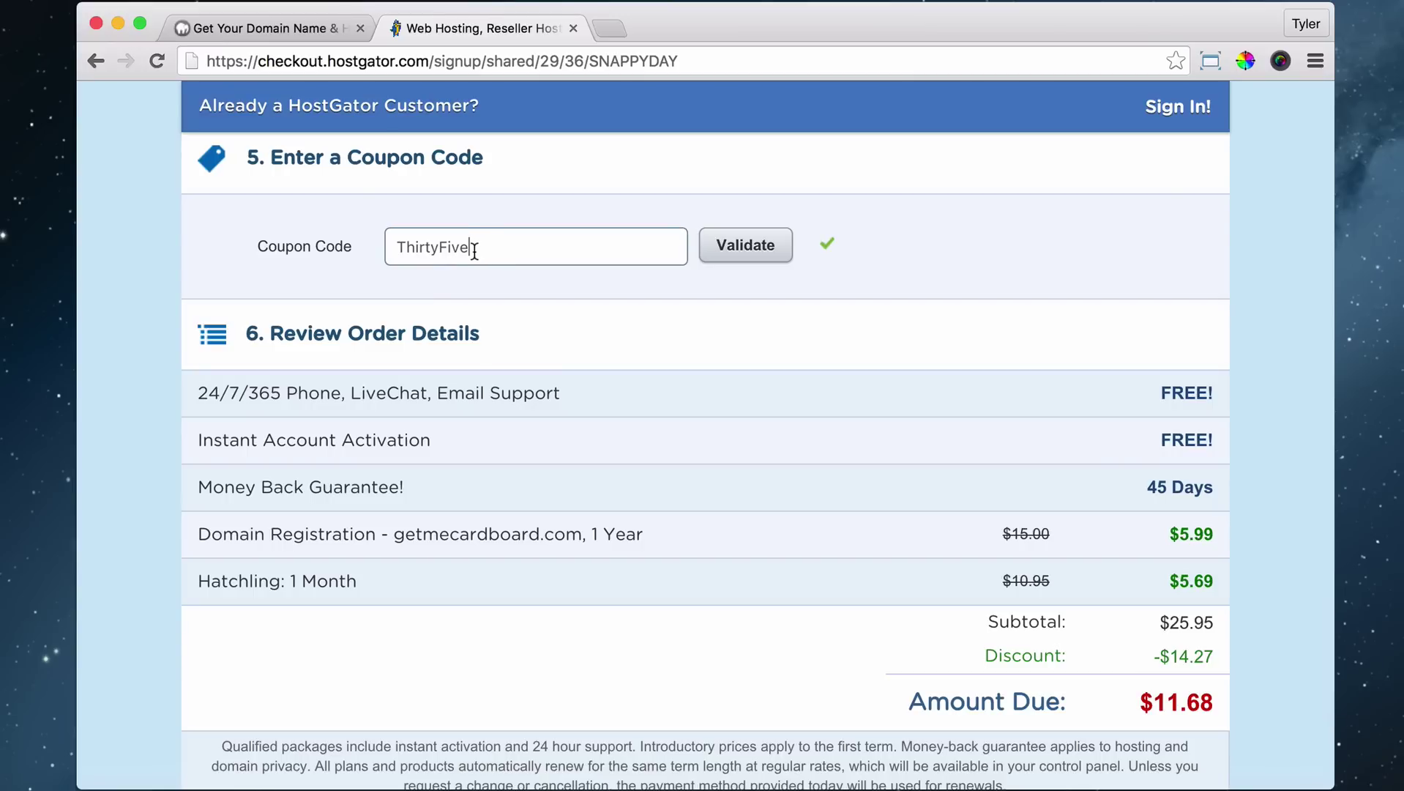
scroll(665, 278, down, 1)
scroll(665, 274, down, 1)
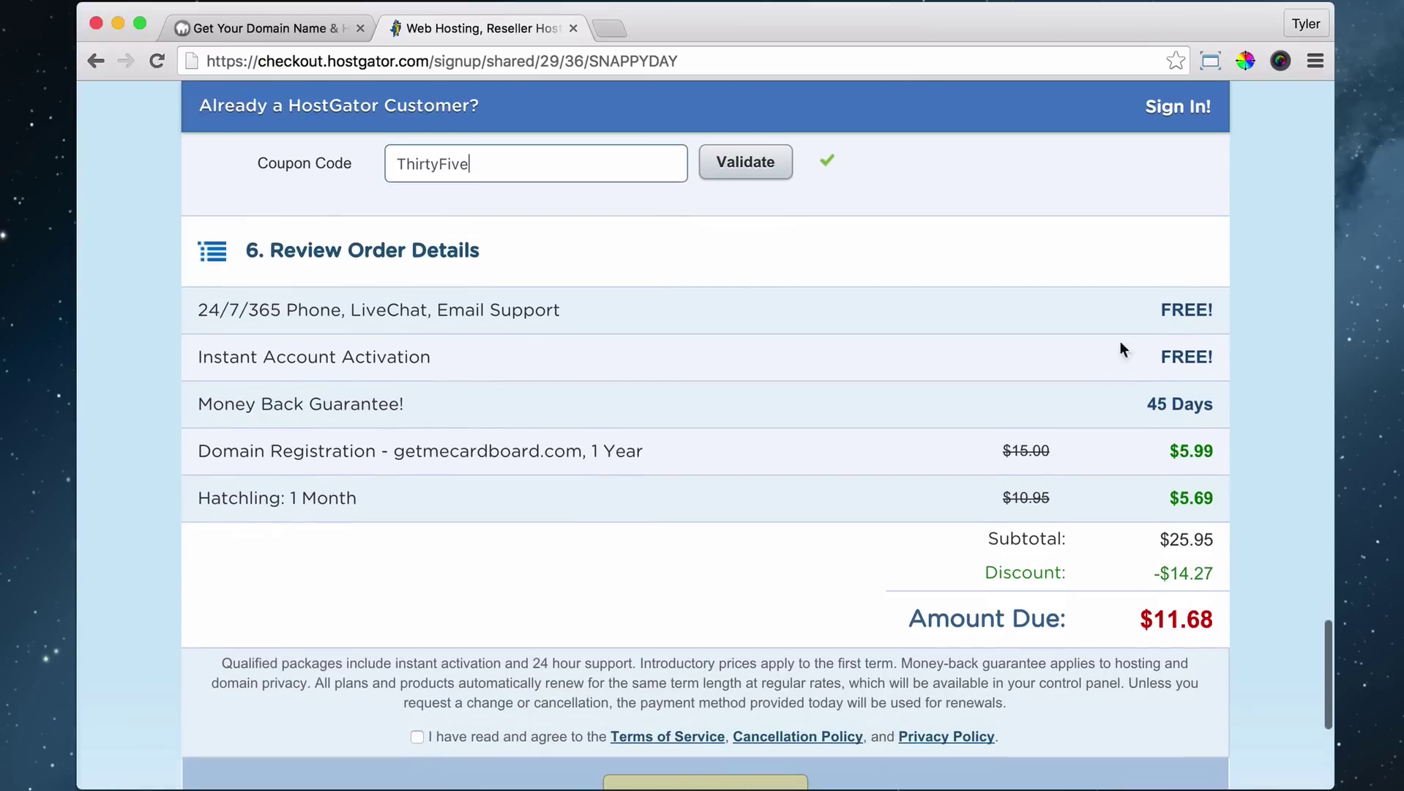